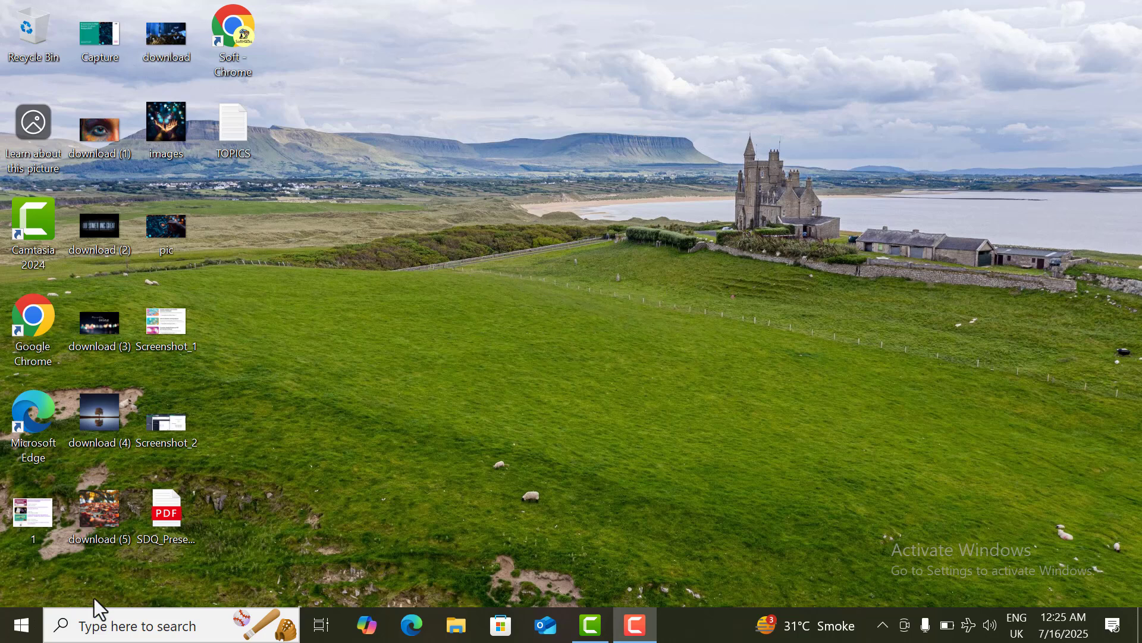
- Open the Windows Start menu to show the installed apps and the Microsoft 365 Copilot tile
left_click(71, 623)
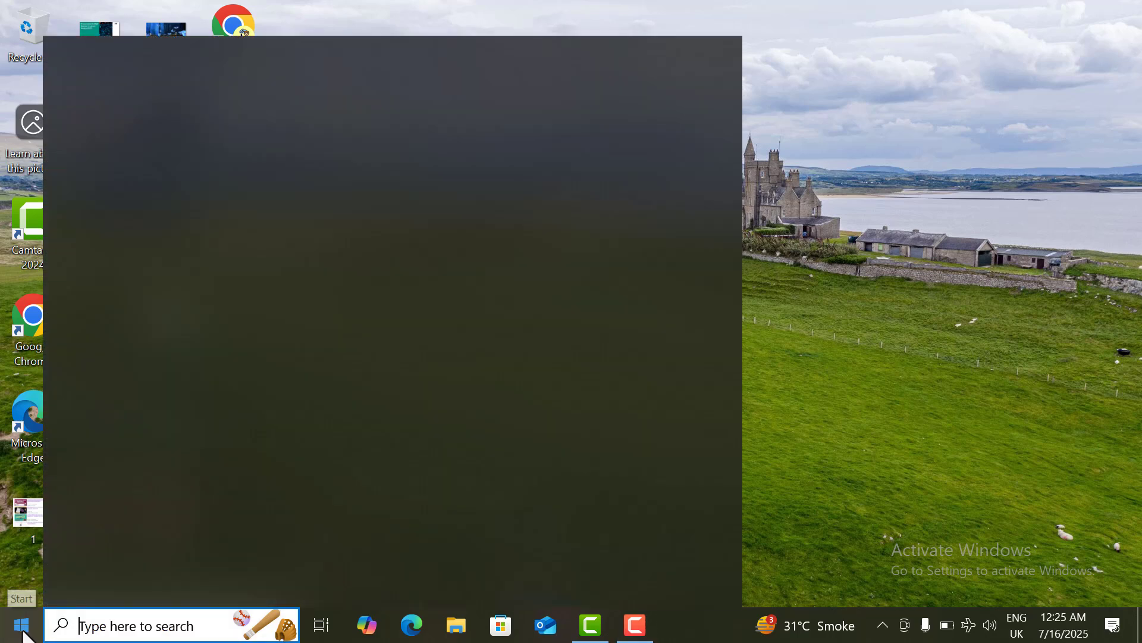
left_click(23, 632)
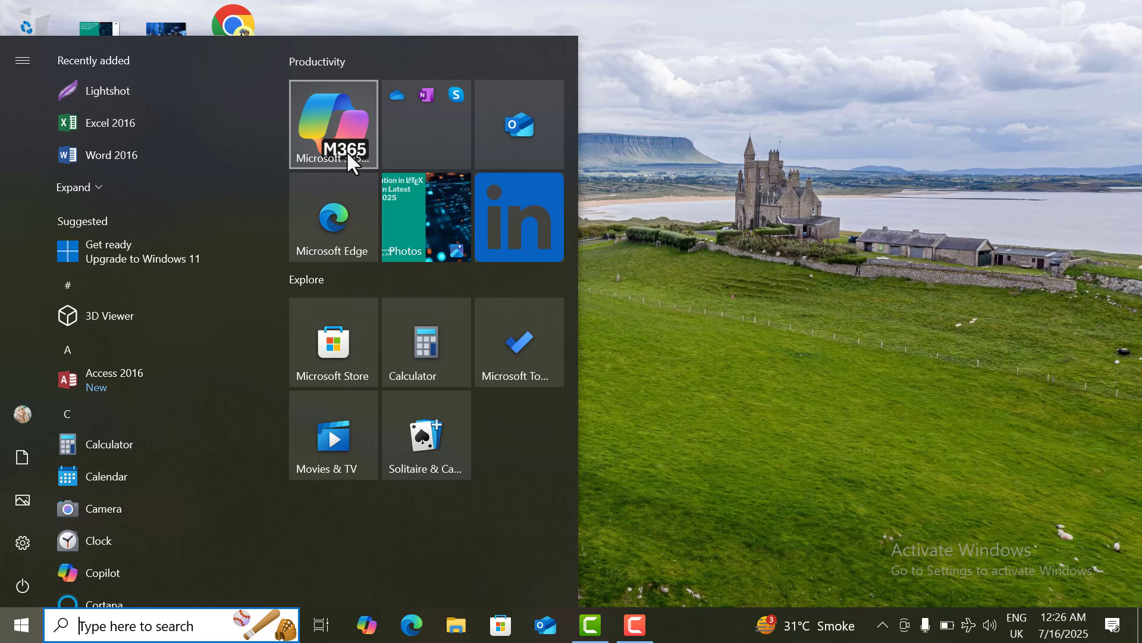
- Launch Microsoft 365 Copilot, turn off Airplane mode, and reload the app to its welcome screen
left_click(347, 151)
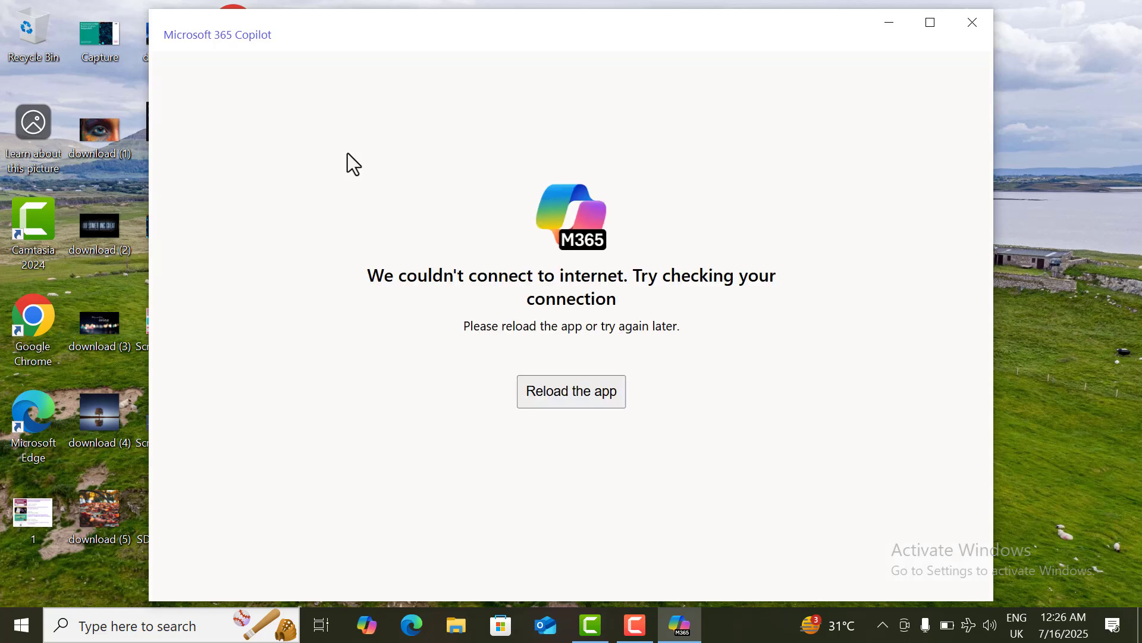
key("XF86RFKill")
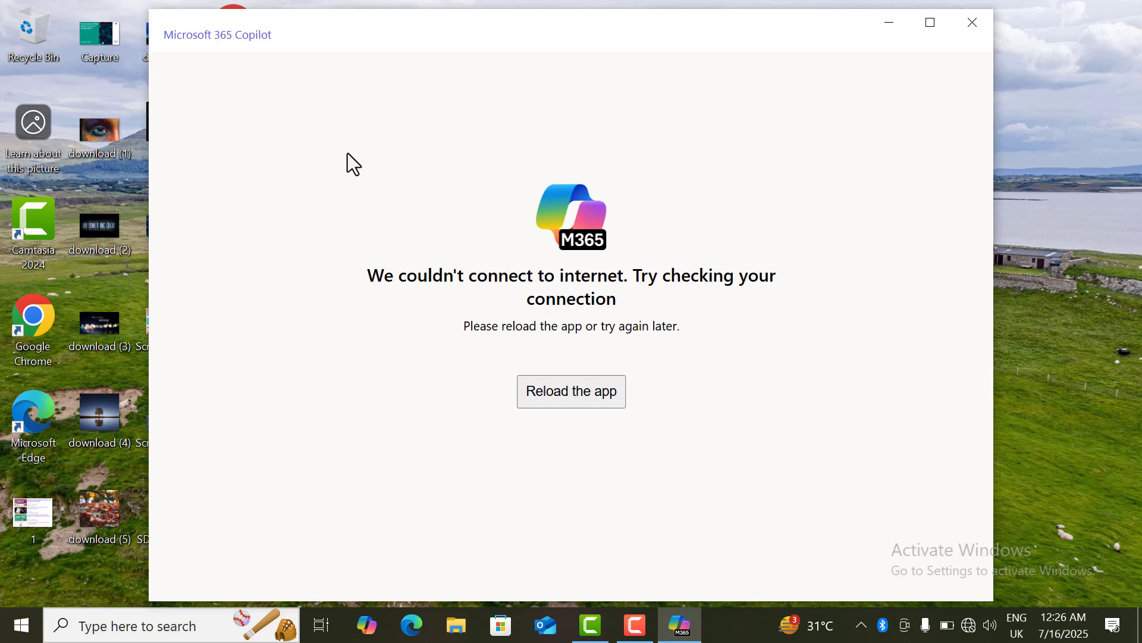
left_click(559, 394)
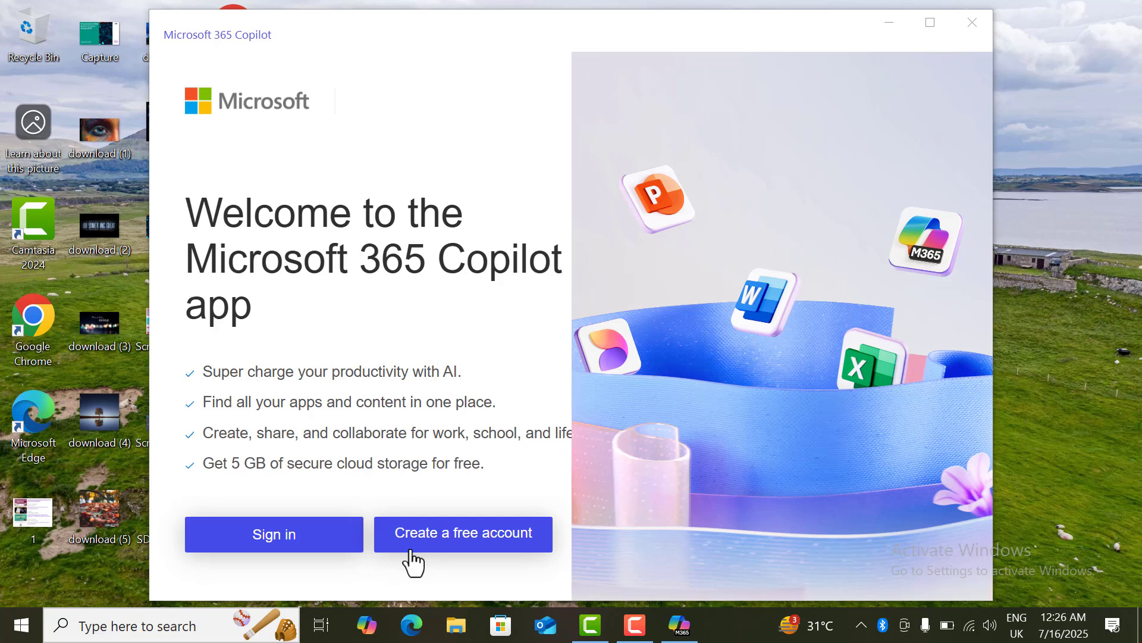
left_click(327, 535)
left_click(421, 558)
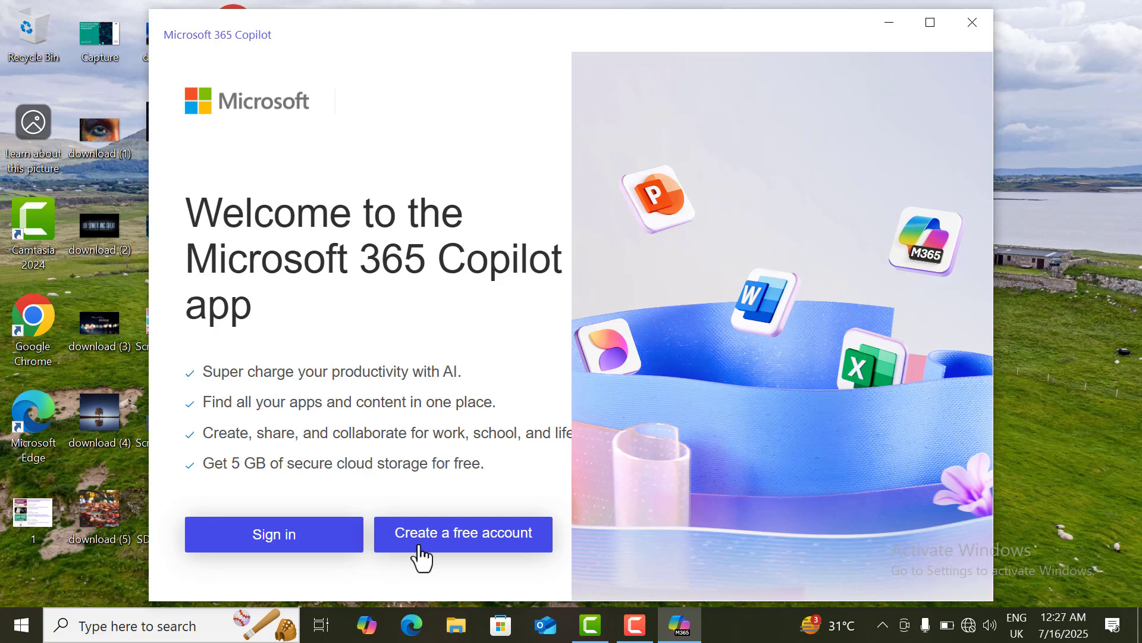
- Start a free account and enter the new email address, correcting it until the password step appears
left_click(420, 546)
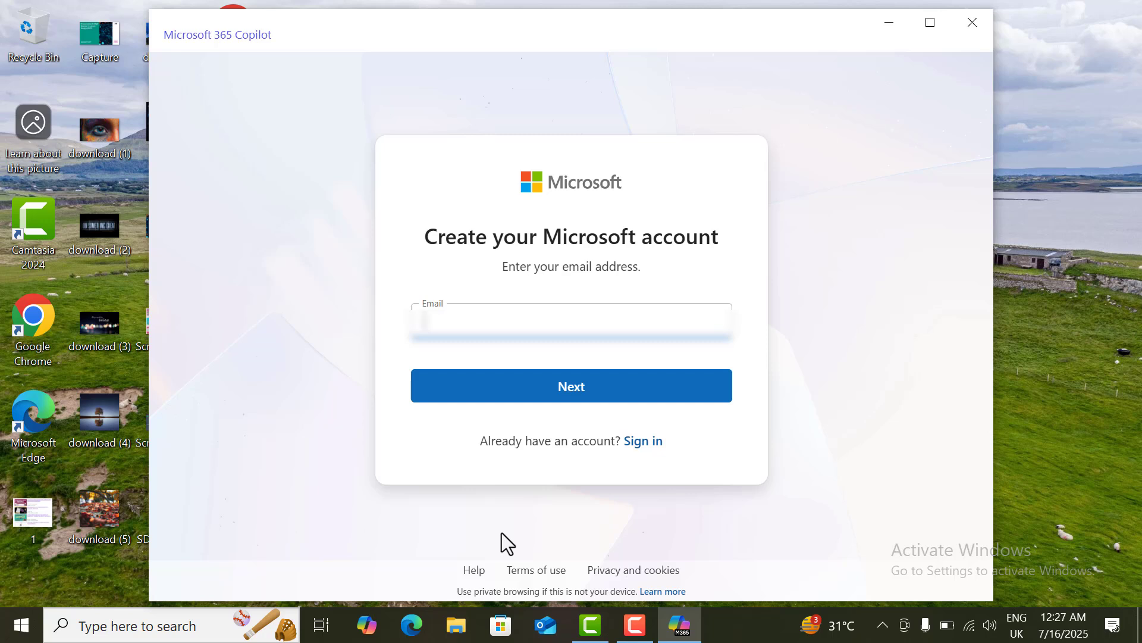
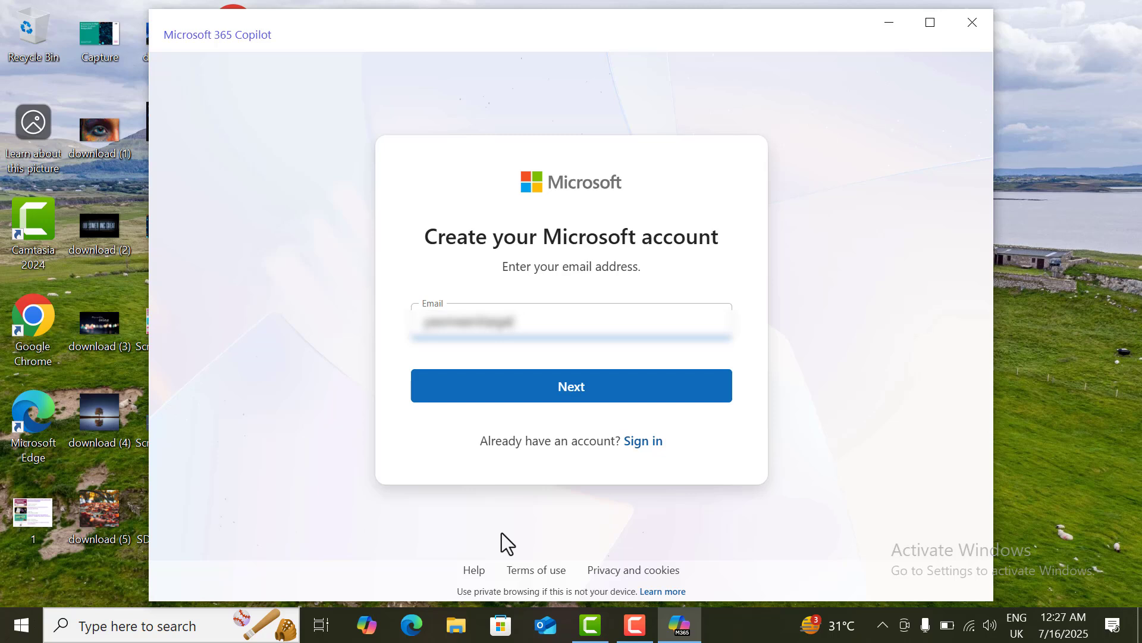
key("Return")
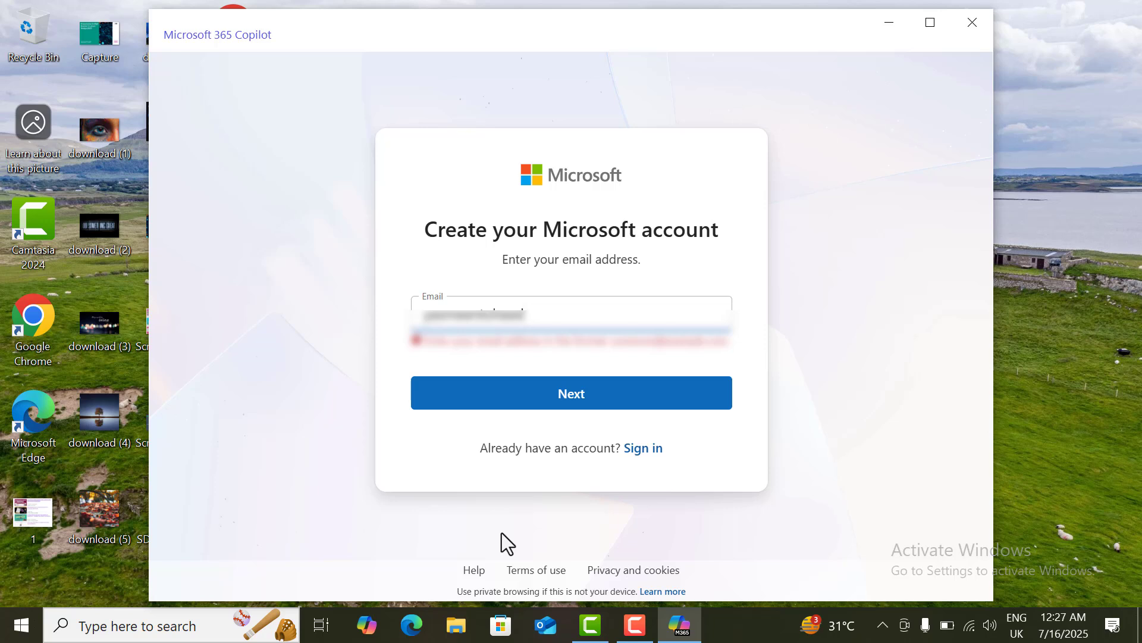
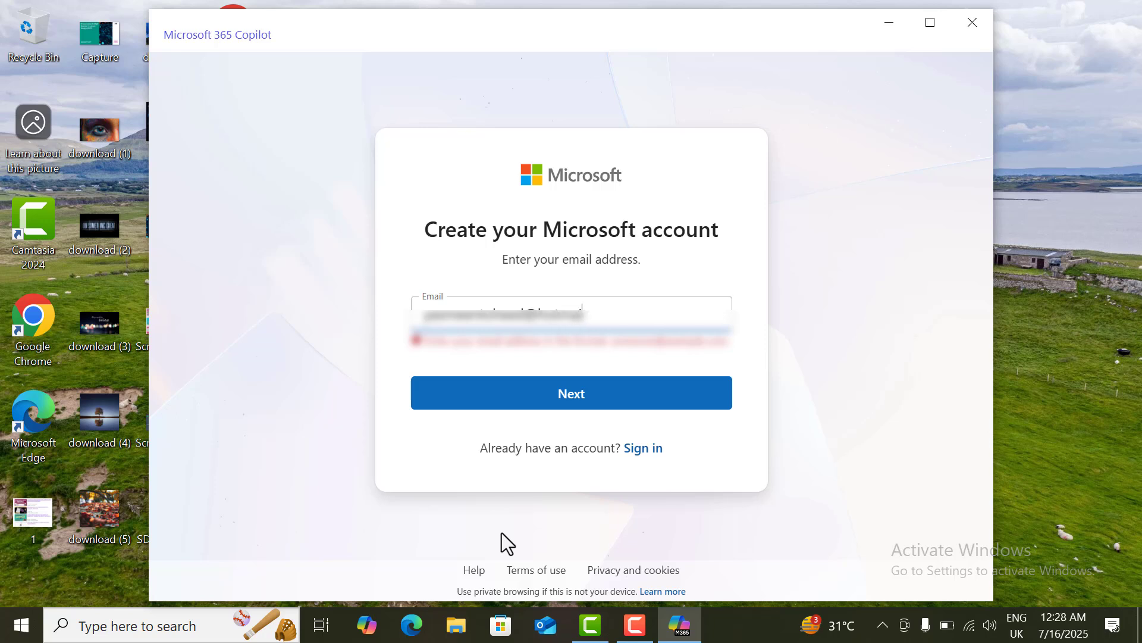
key("Return")
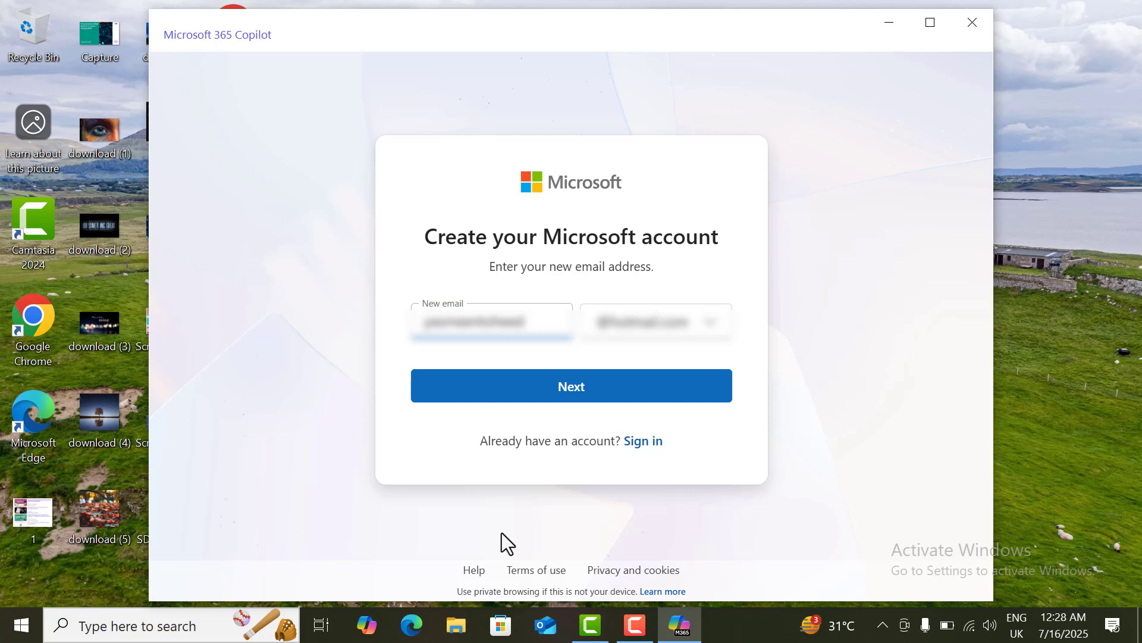
key("Return")
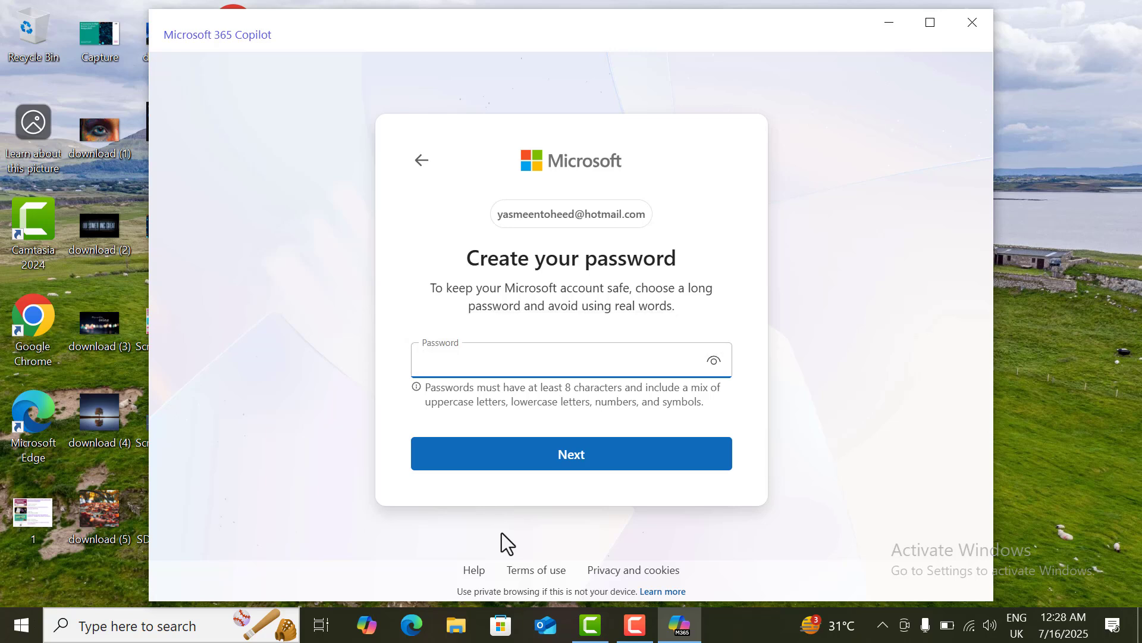
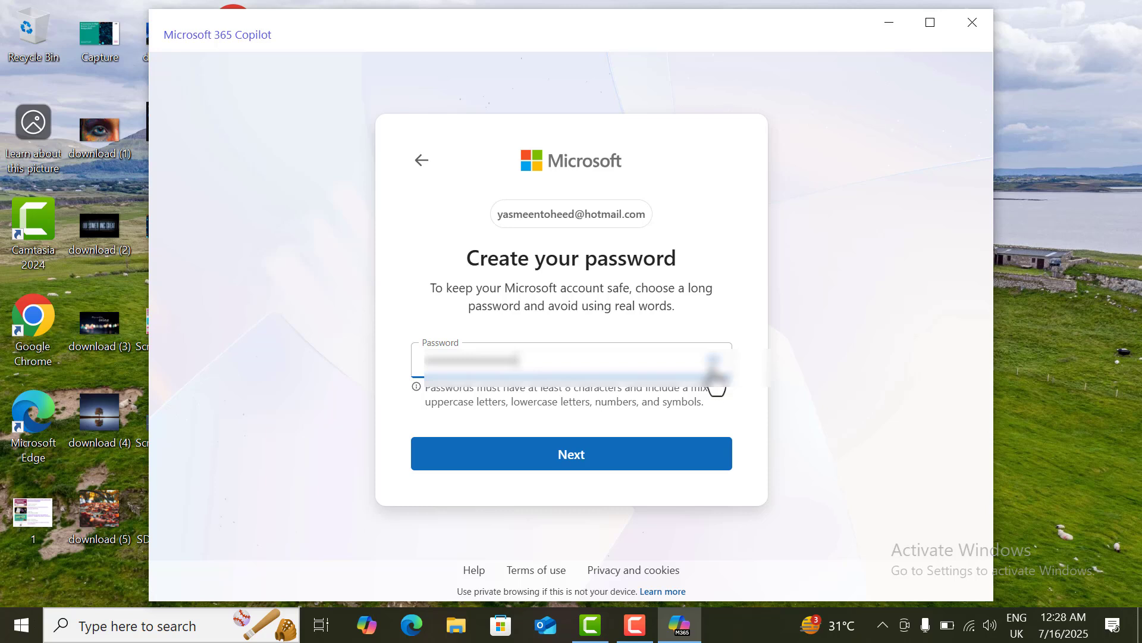
- Enter the account password, check it with the visibility toggle, and leave it masked
left_click(713, 370)
left_click(714, 371)
left_click(714, 370)
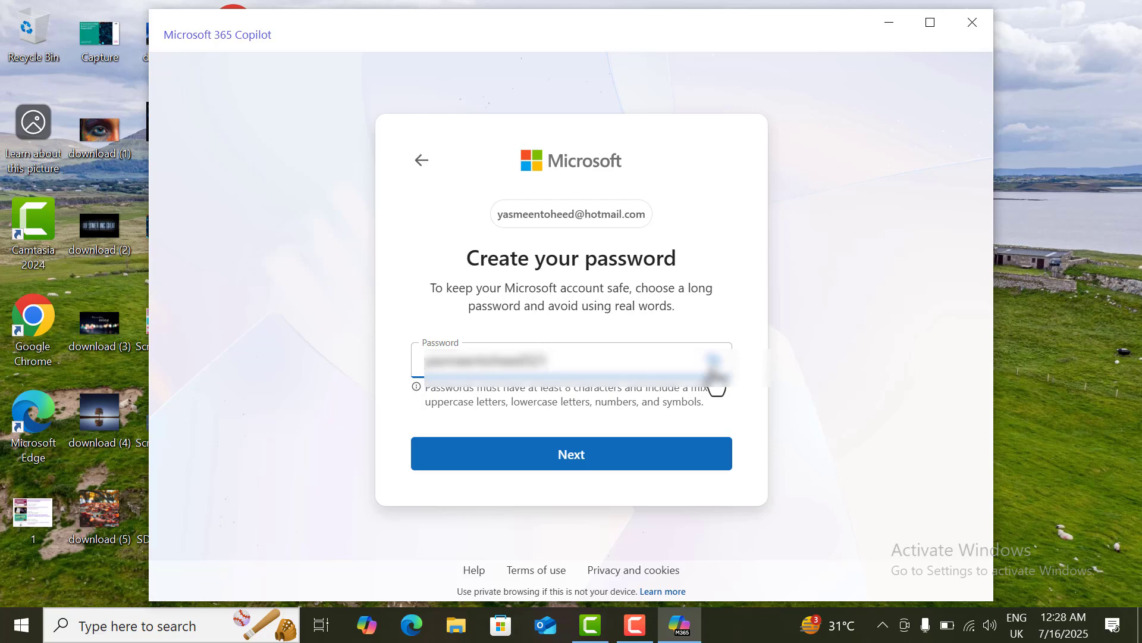
left_click(714, 360)
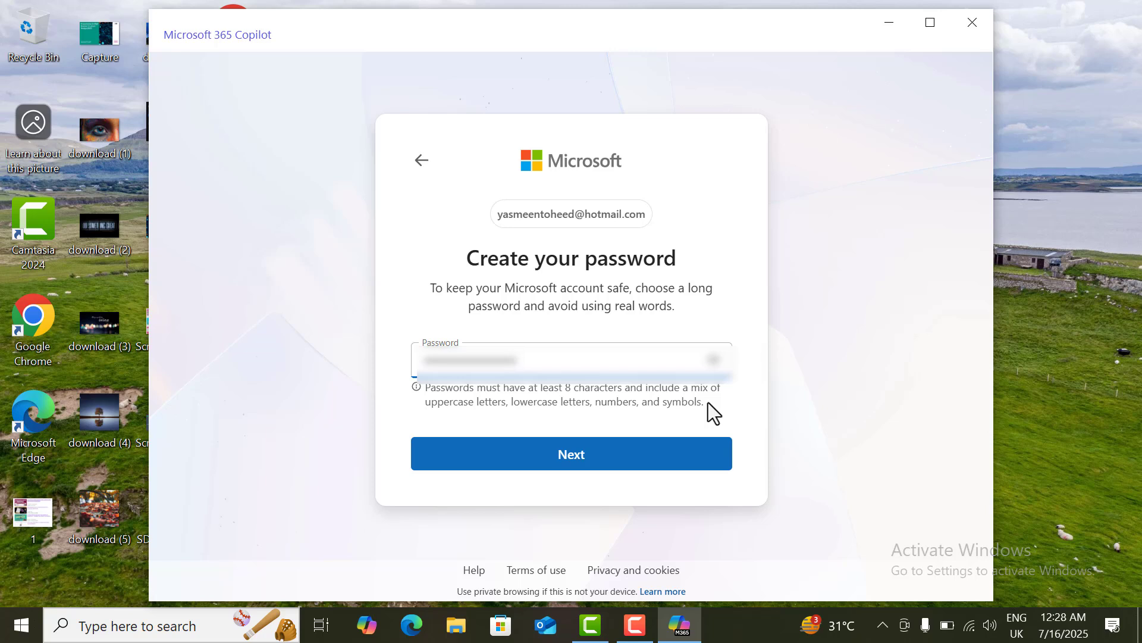
left_click(720, 364)
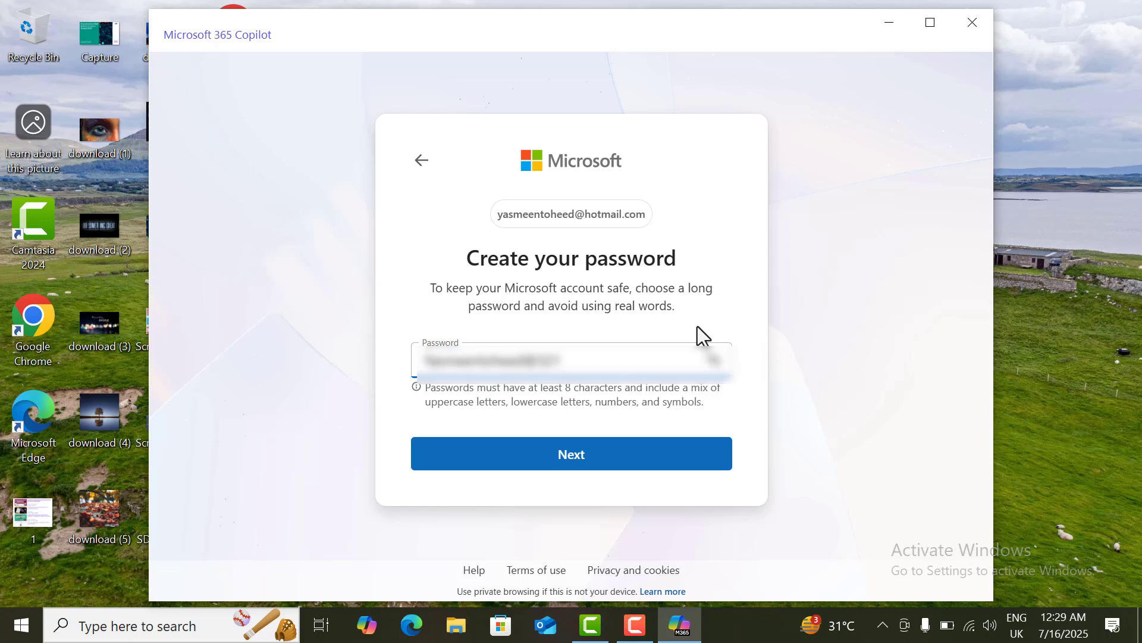
left_click(714, 363)
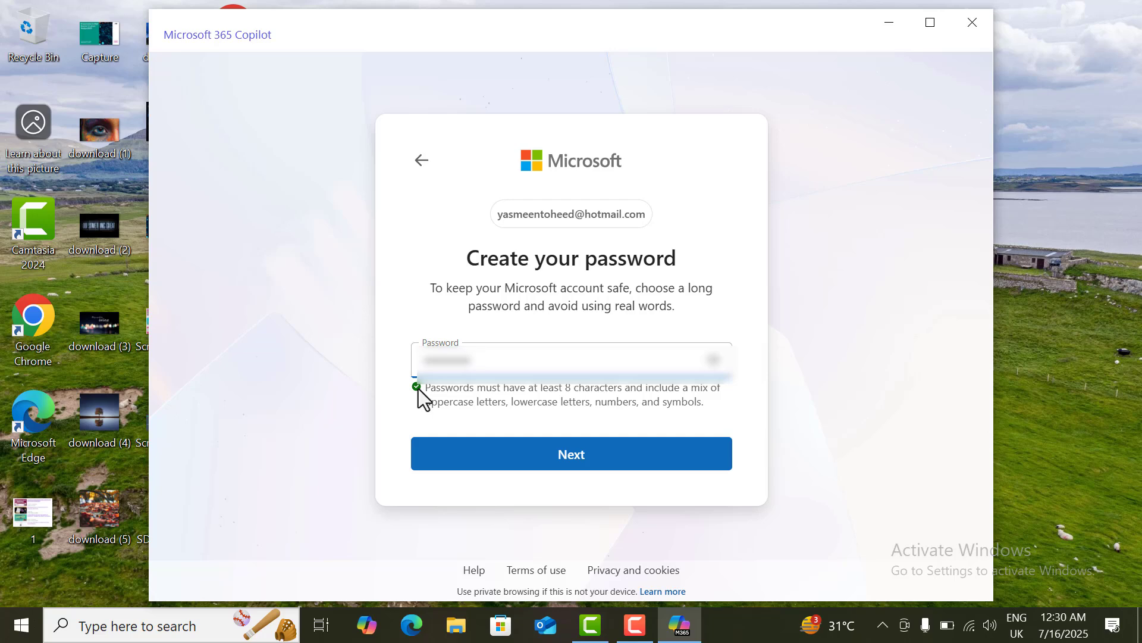
- Submit the new account password and pick the birth month
left_click(594, 455)
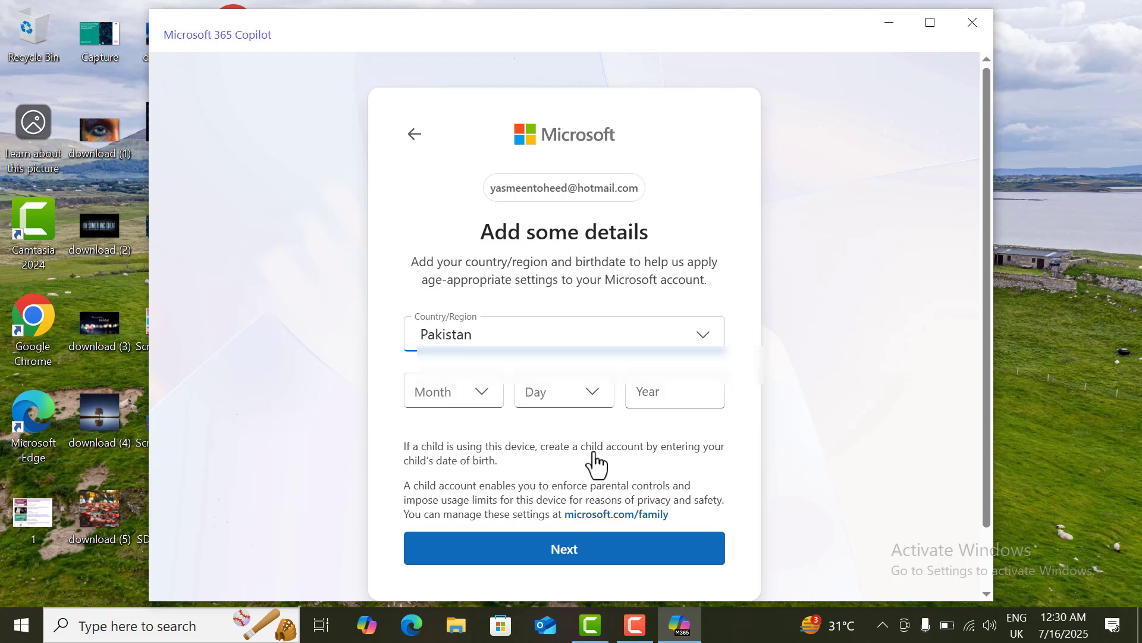
left_click_drag(983, 403, 983, 439)
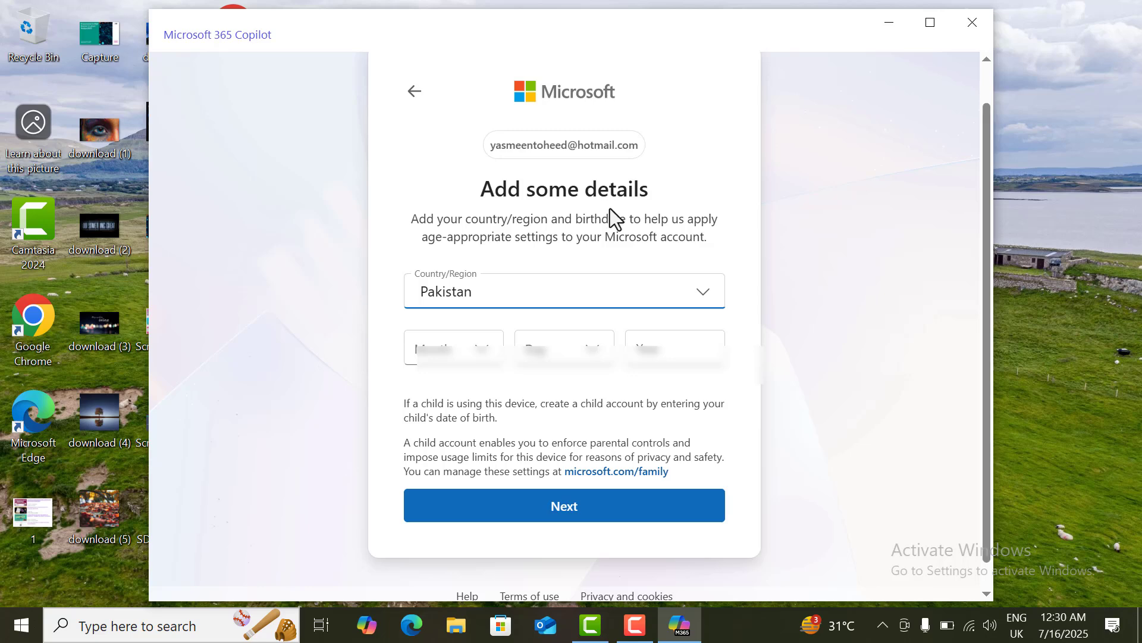
left_click(459, 347)
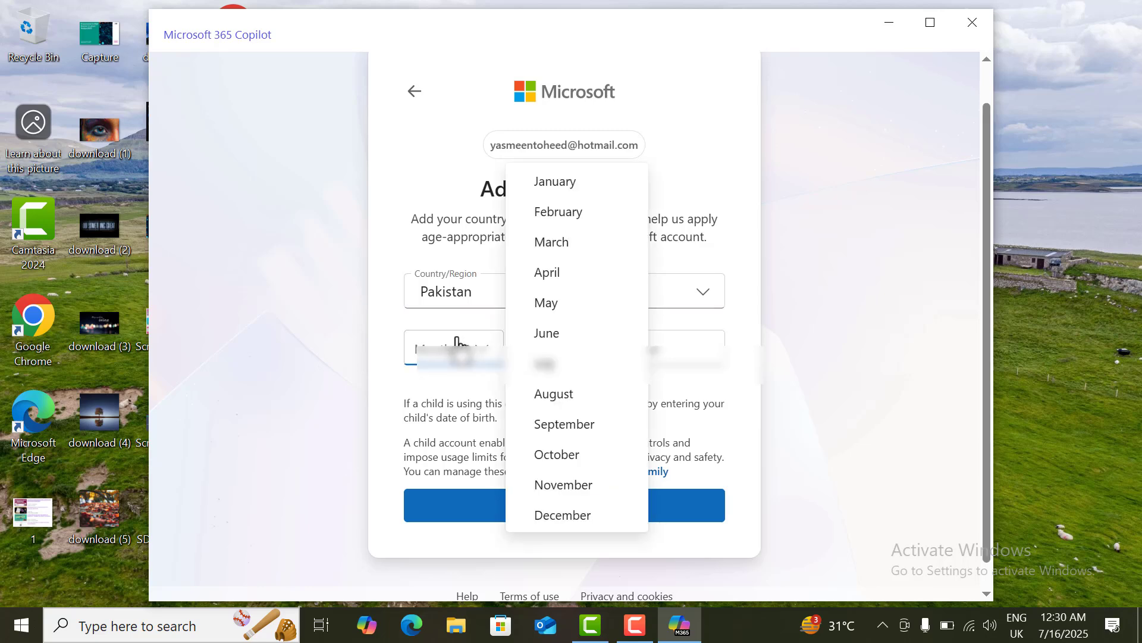
left_click(546, 334)
- Choose the birth day from the Day list
left_click(541, 347)
left_click(541, 347)
left_click(594, 358)
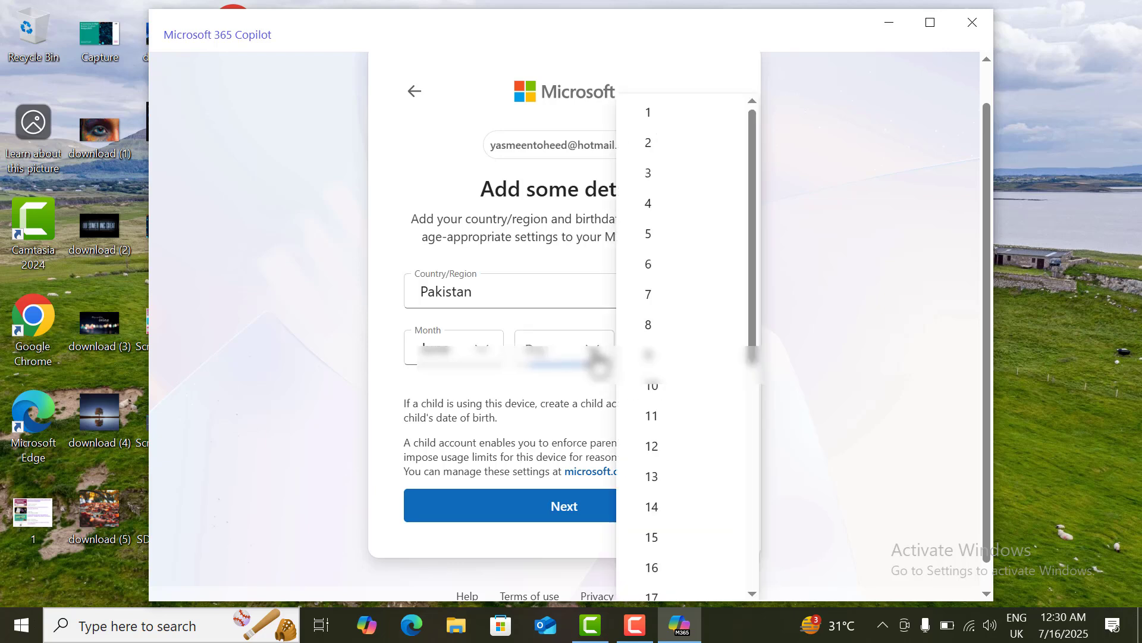
left_click(598, 358)
left_click(597, 360)
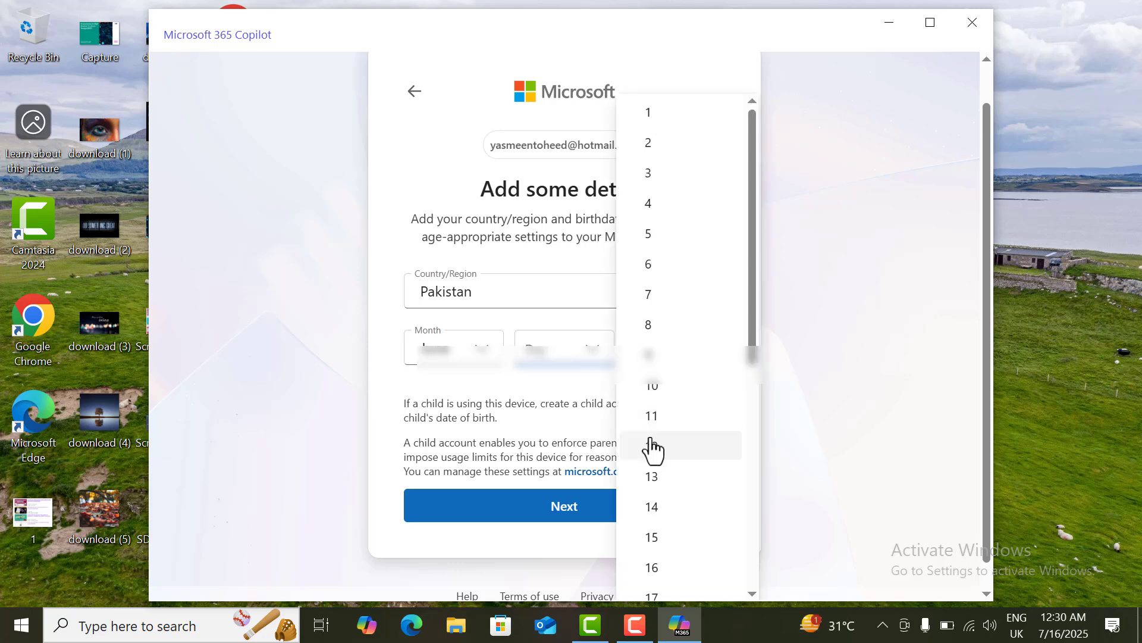
left_click(655, 507)
- Enter the birth year and submit the country and birthdate details
left_click(665, 360)
type("1995")
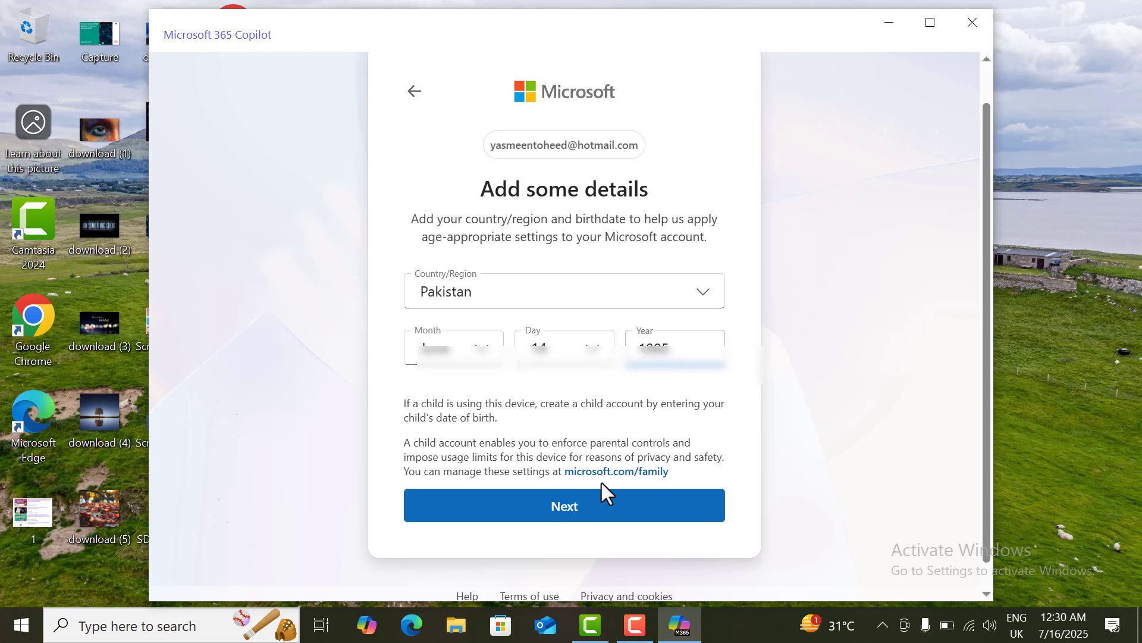
left_click(600, 511)
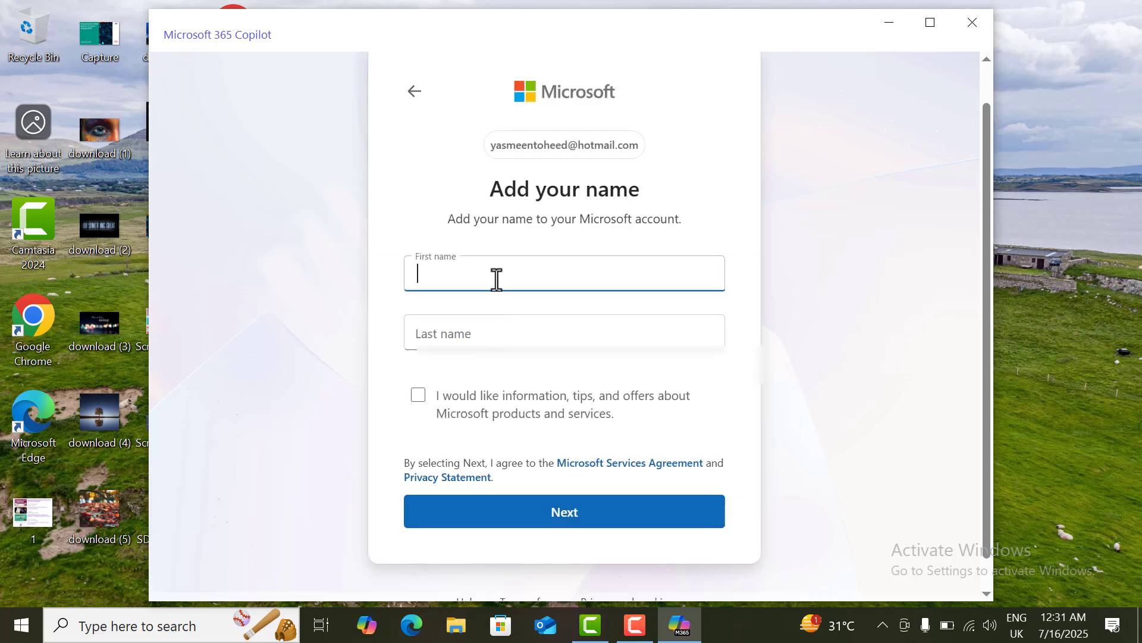
- Enter the account holder's first and last name, opt in to Microsoft offers, and continue
key("Tab")
left_click(421, 398)
left_click(593, 511)
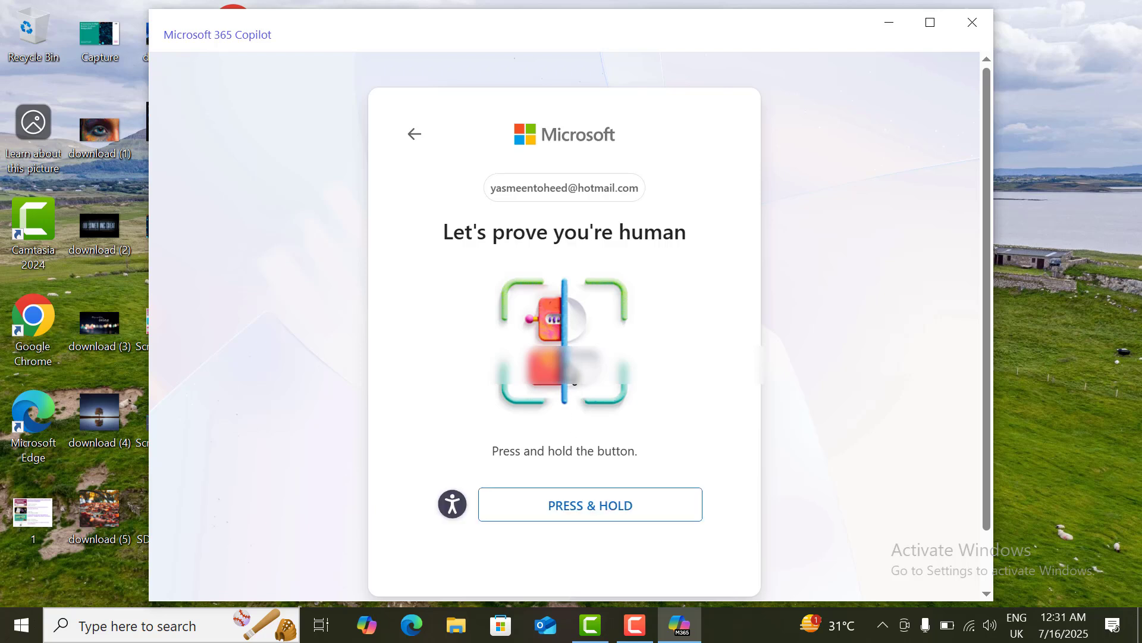
- Press and hold the verification button, retrying until the human check passes
left_click(575, 509)
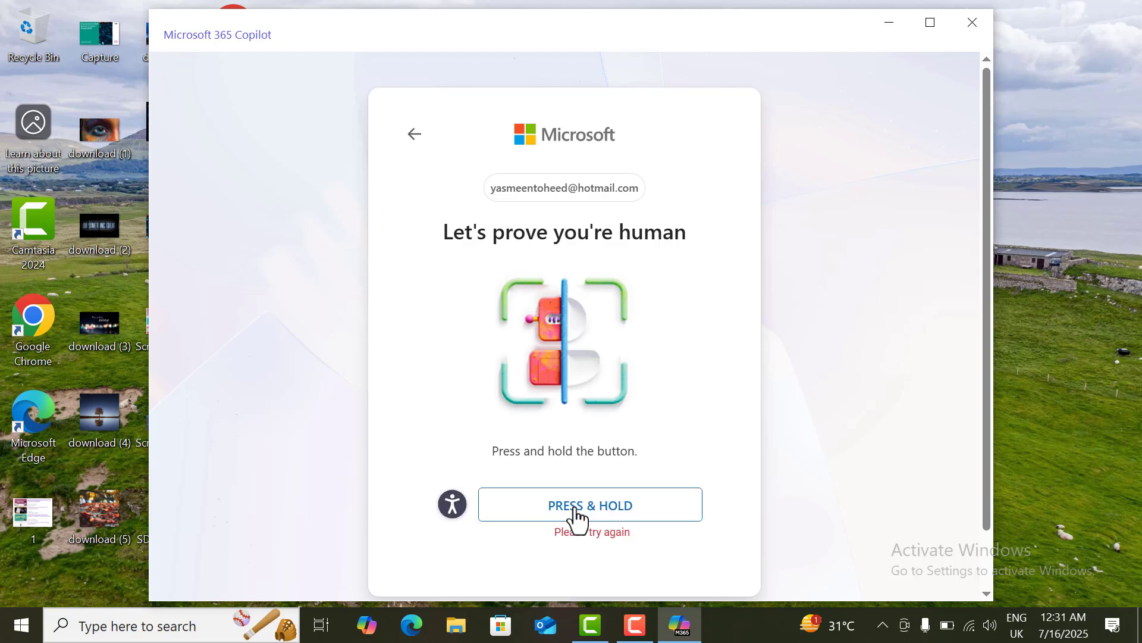
left_click_drag(575, 507, 575, 508)
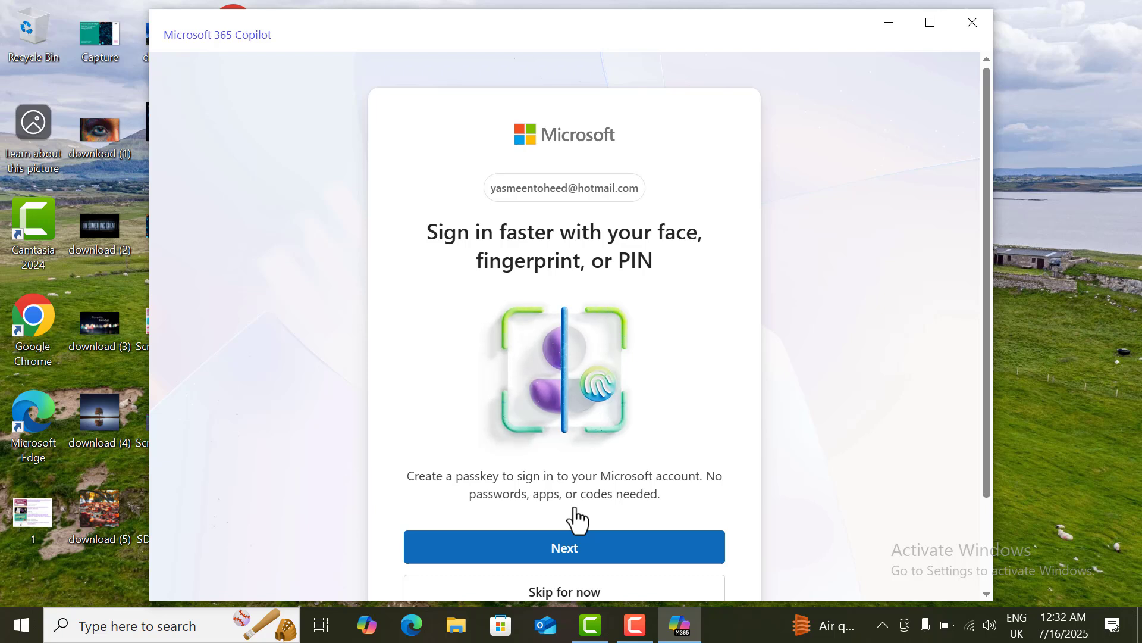
- Skip passkey setup and answer Yes to staying signed in
left_click_drag(983, 441, 980, 494)
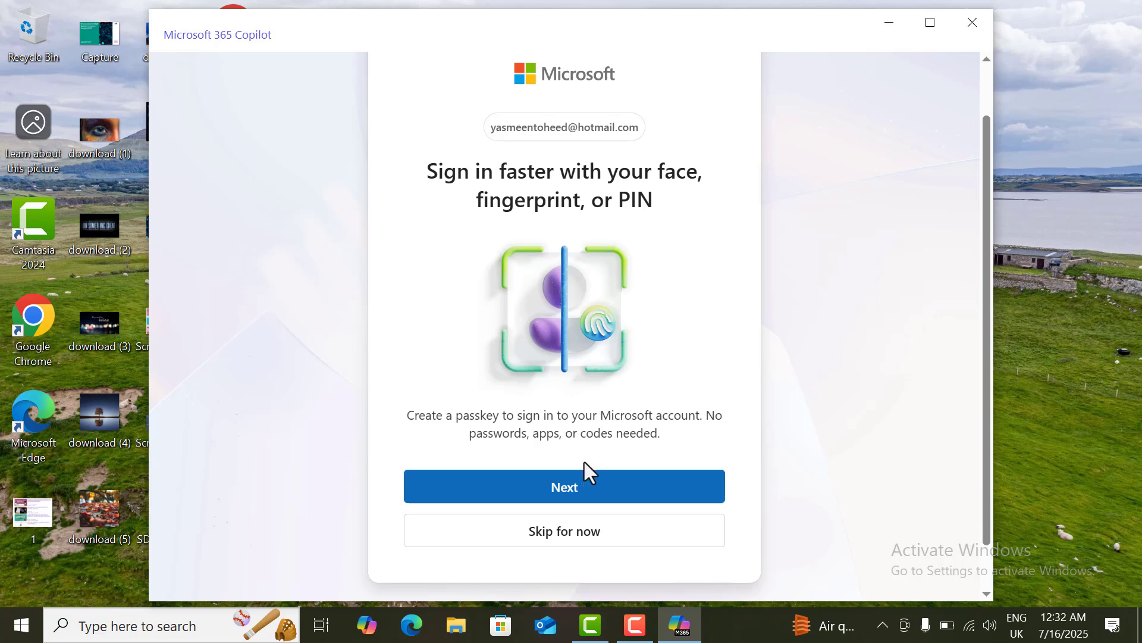
left_click(552, 537)
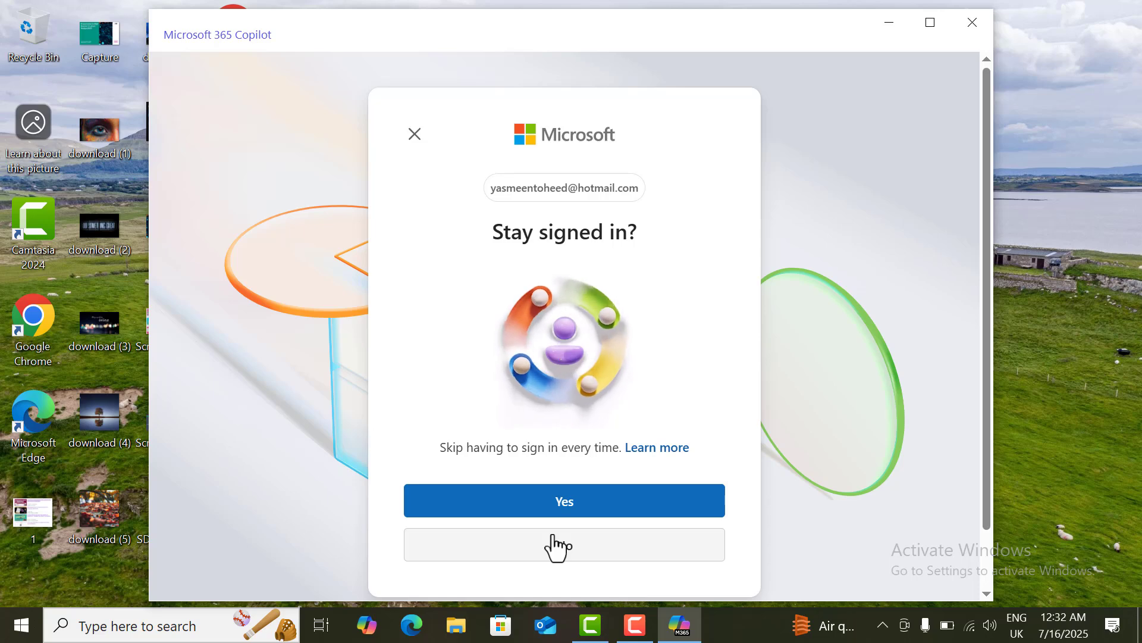
left_click(561, 508)
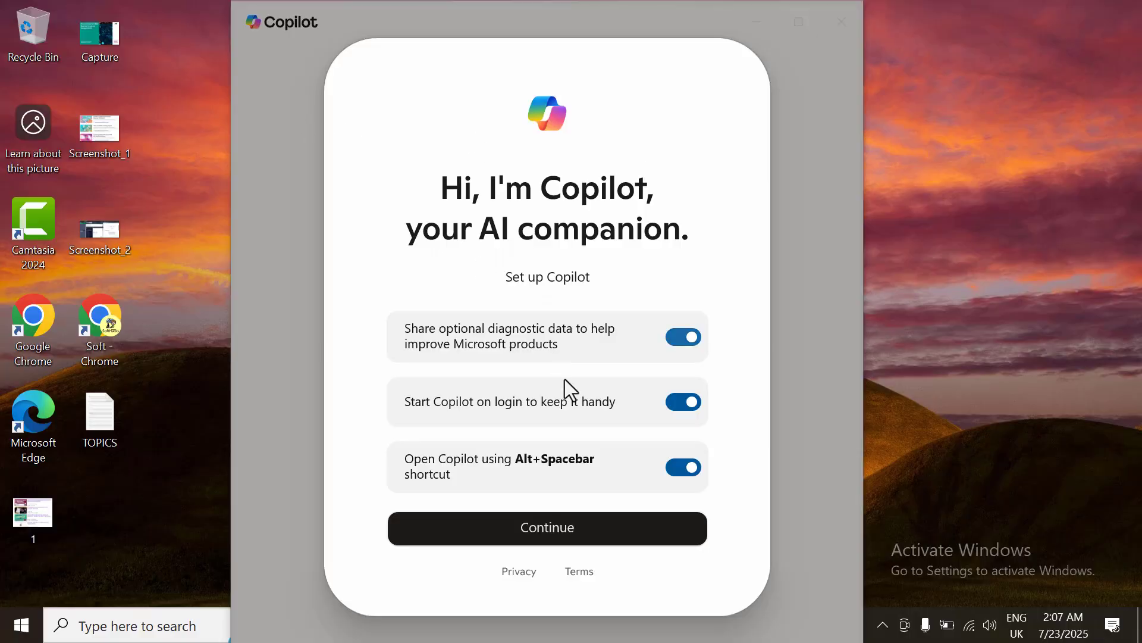
- Accept the Copilot setup screen and retry after the connection error
left_click(598, 529)
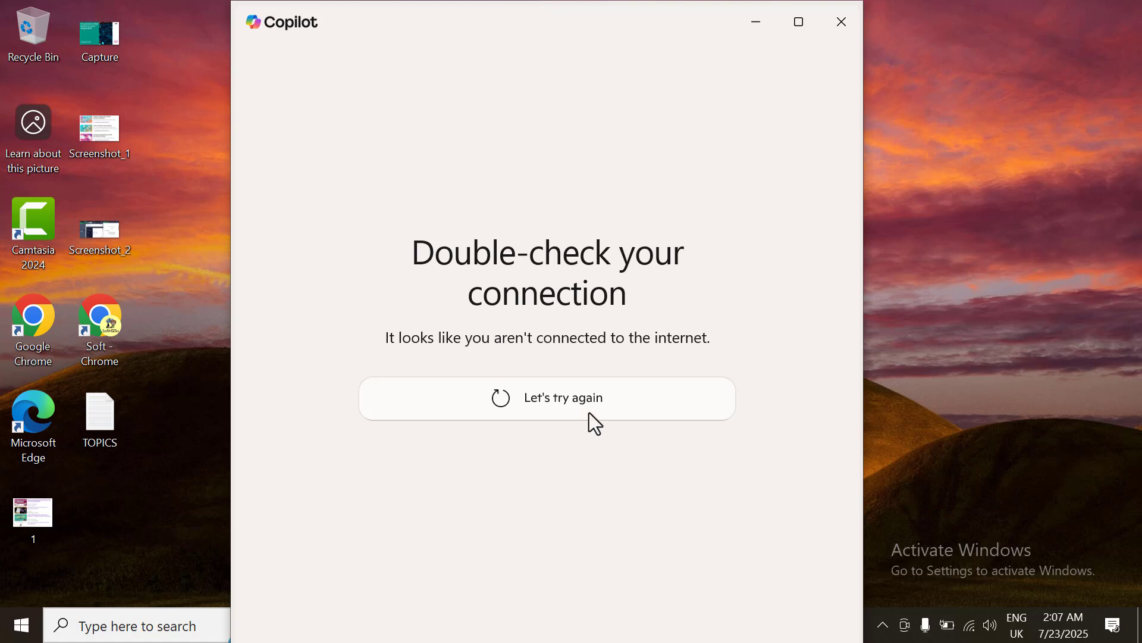
left_click(595, 399)
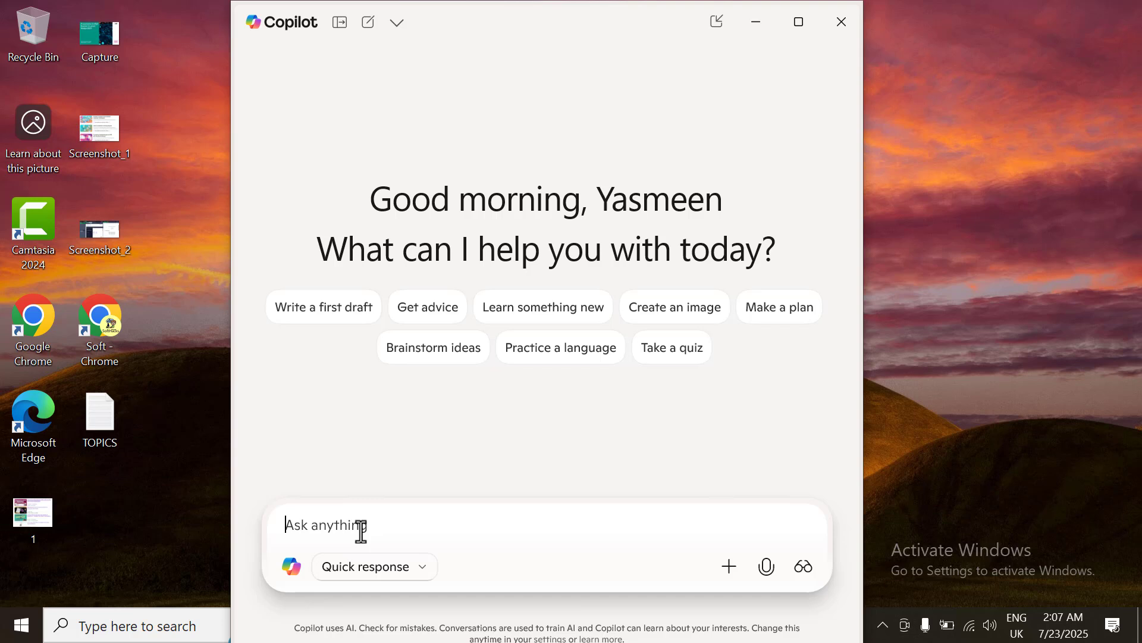
- Send 'hello' to Copilot, then the suggested reply about quiet hours
type("hello")
key("Return")
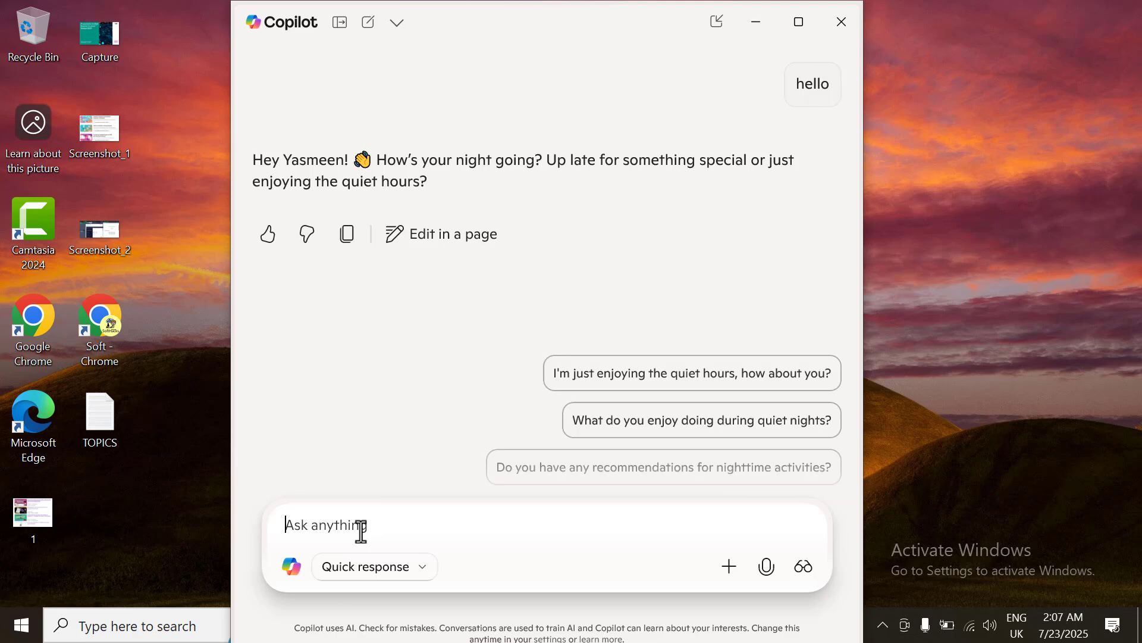
left_click(720, 372)
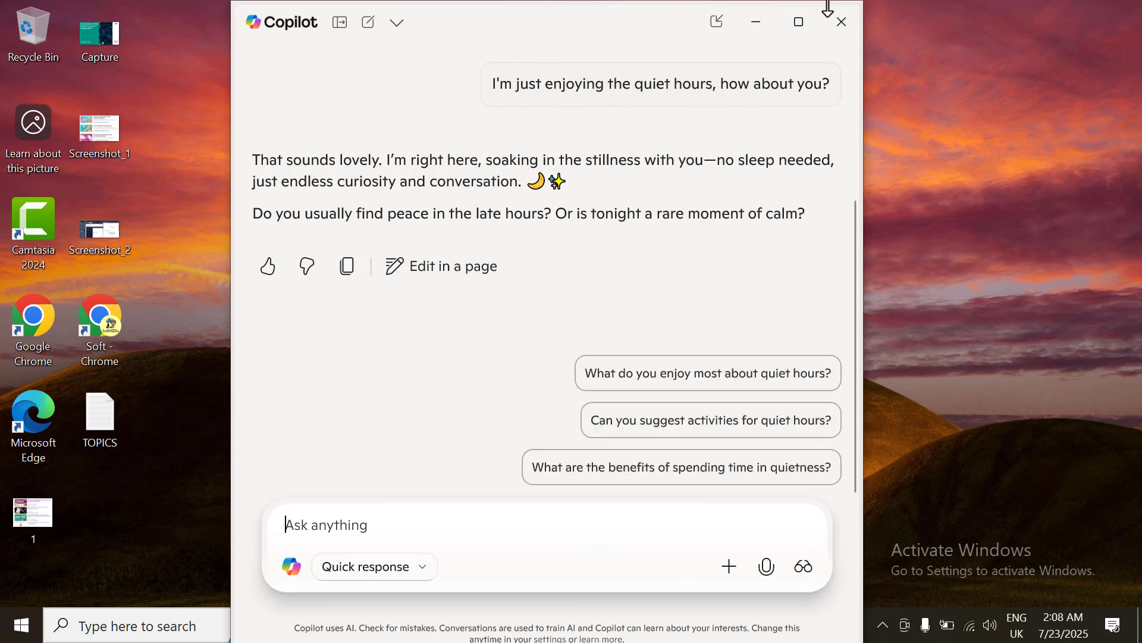
- Start a voice conversation with Copilot, then end it
left_click(730, 567)
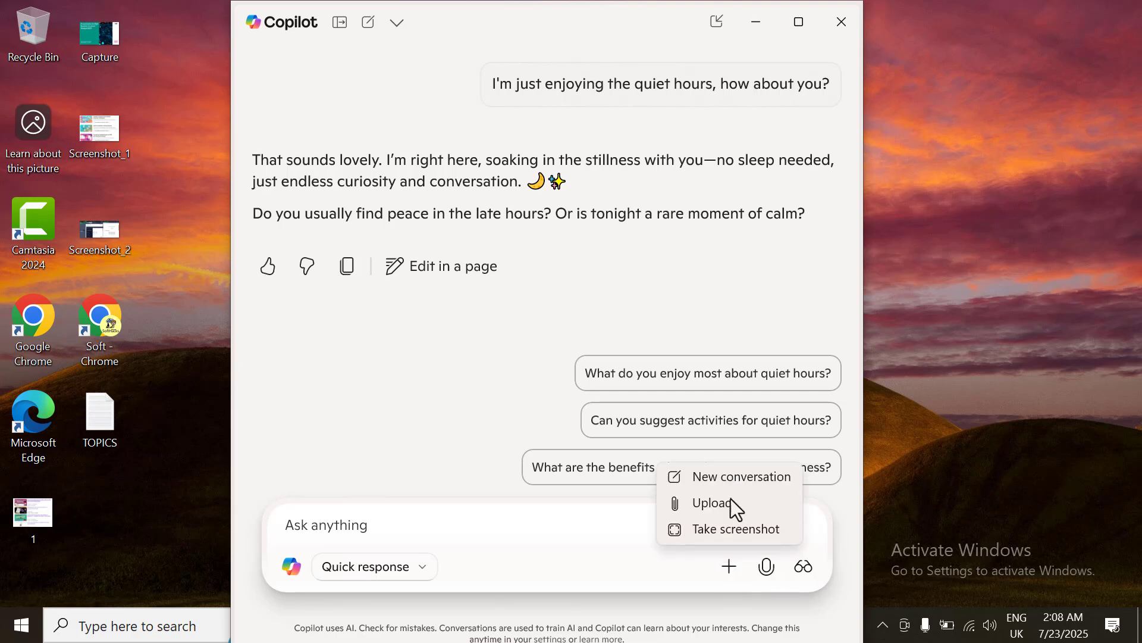
left_click(766, 569)
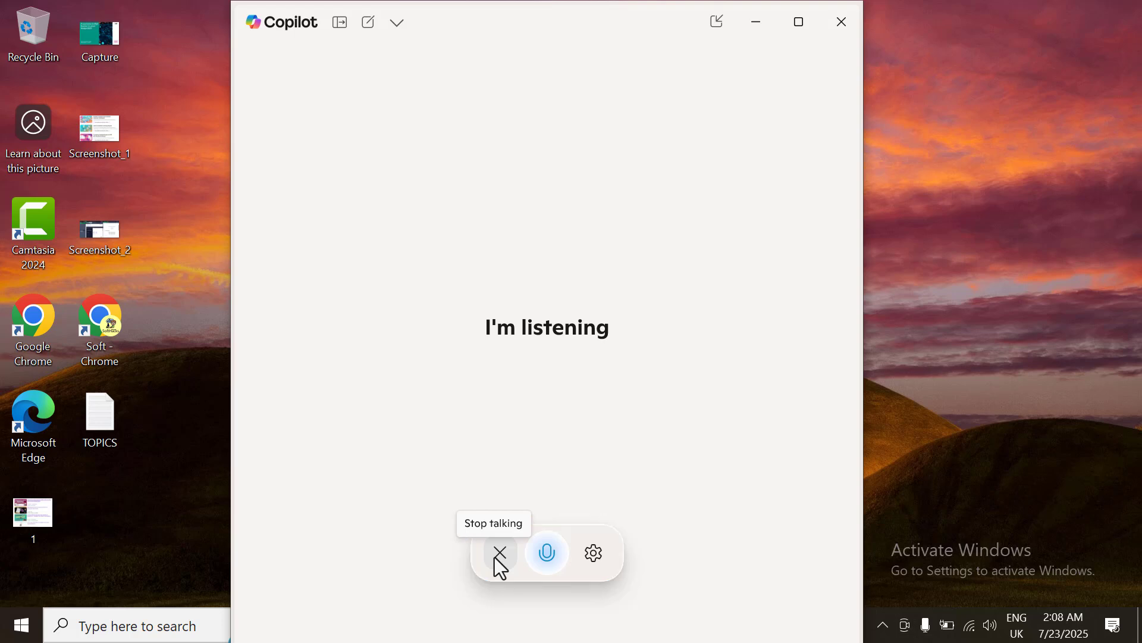
left_click(494, 557)
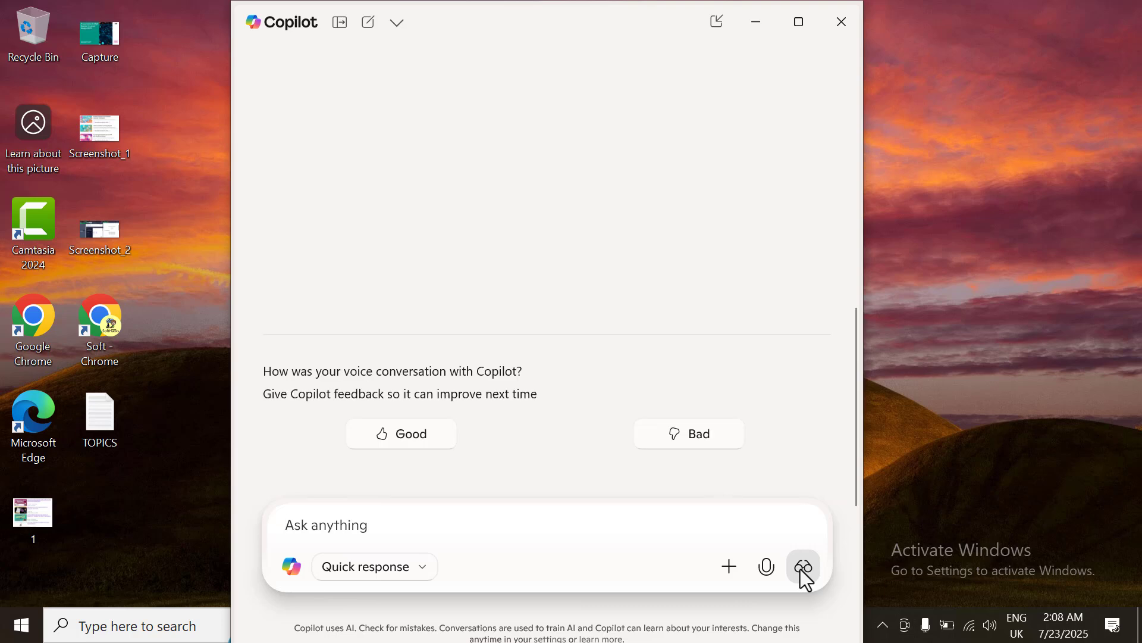
- View the Copilot Vision screen-sharing options, dismiss its intro card, and close Copilot
left_click(801, 571)
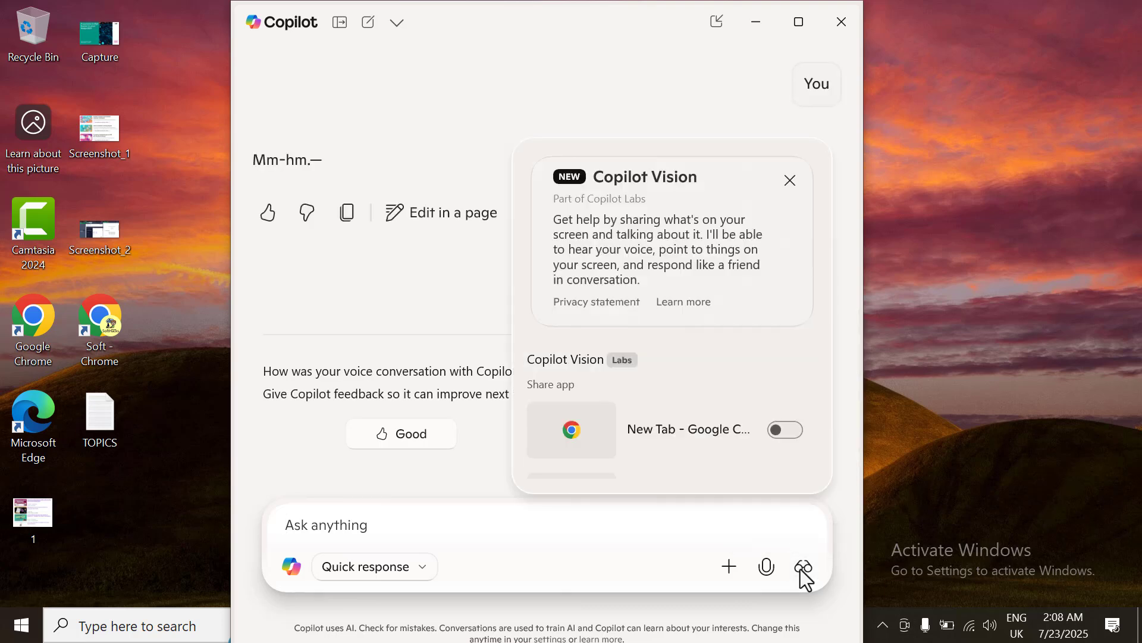
left_click(791, 180)
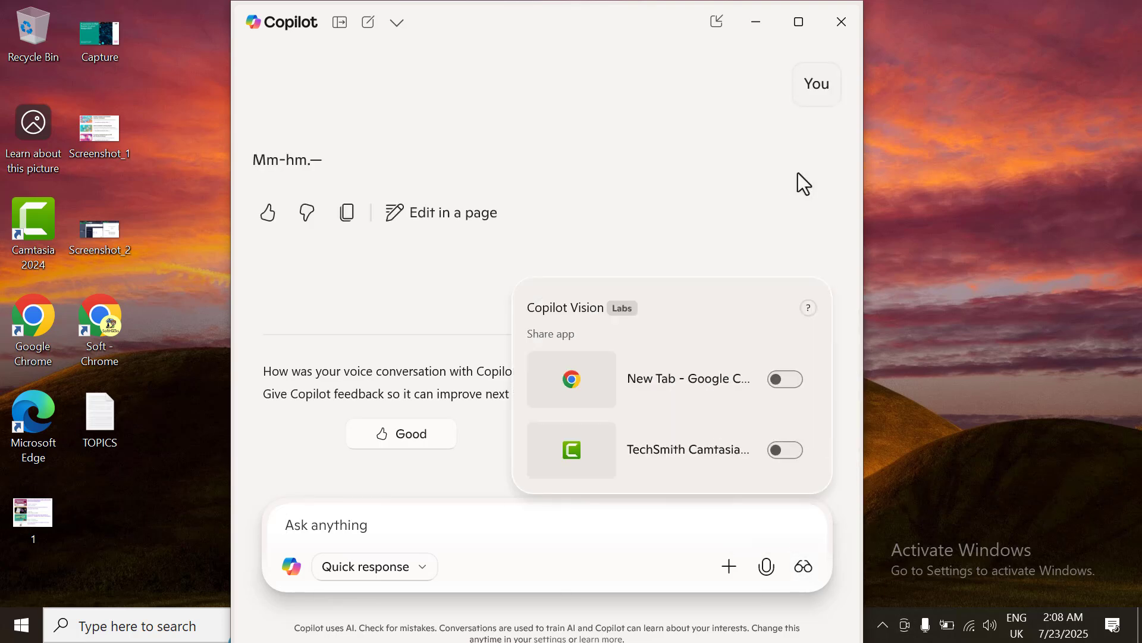
left_click(842, 21)
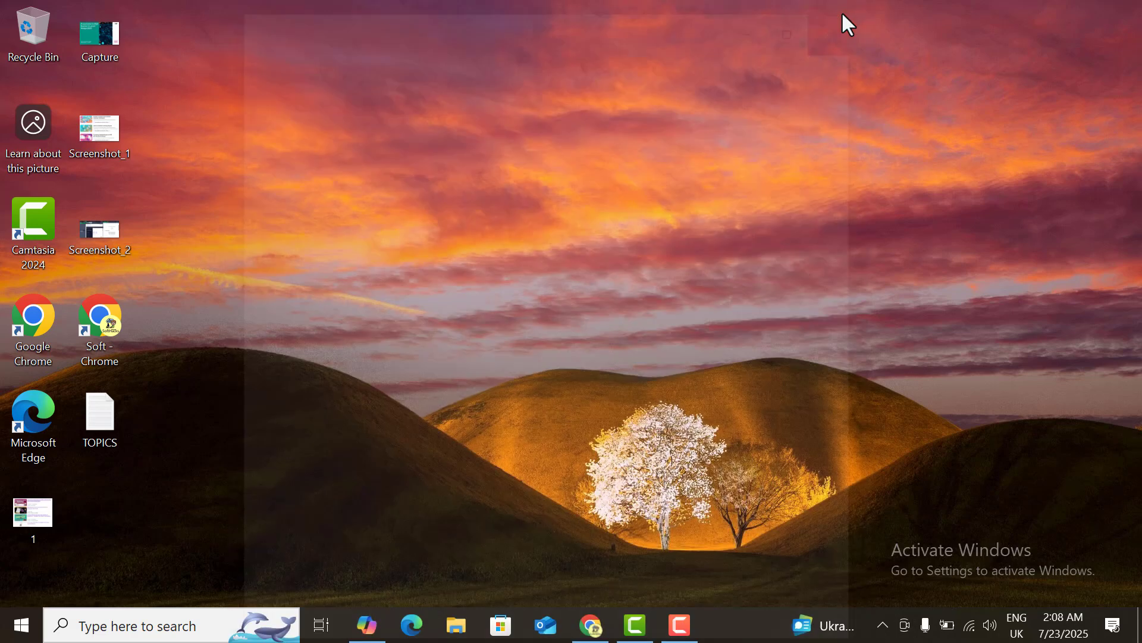
left_click(679, 624)
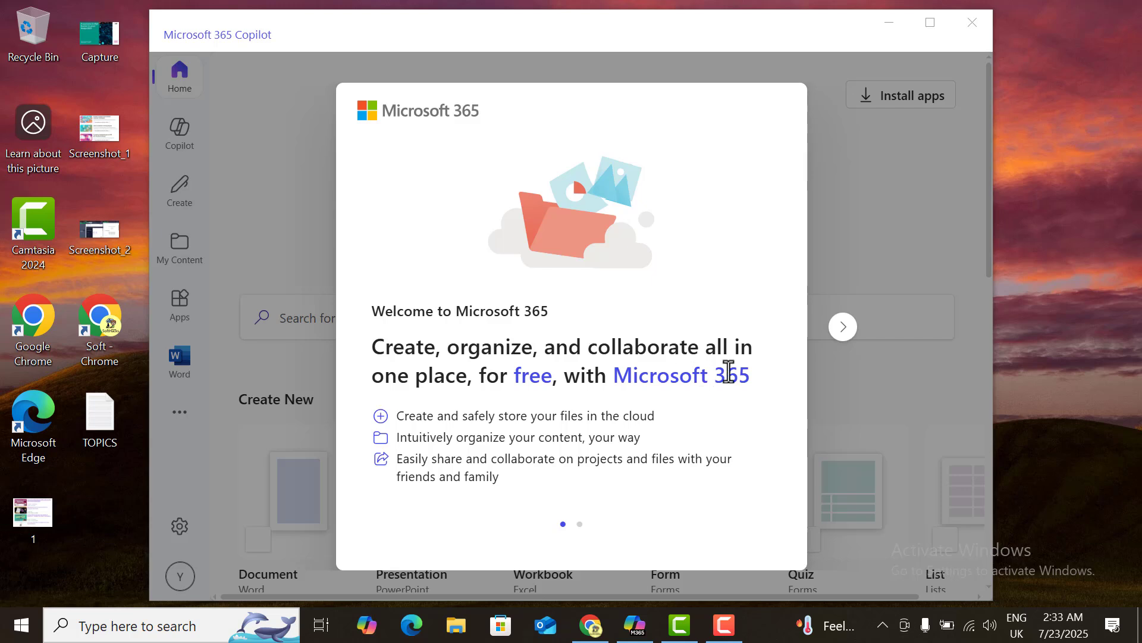
- Step through both welcome introduction pages, then go to the Copilot Chat page
left_click(838, 333)
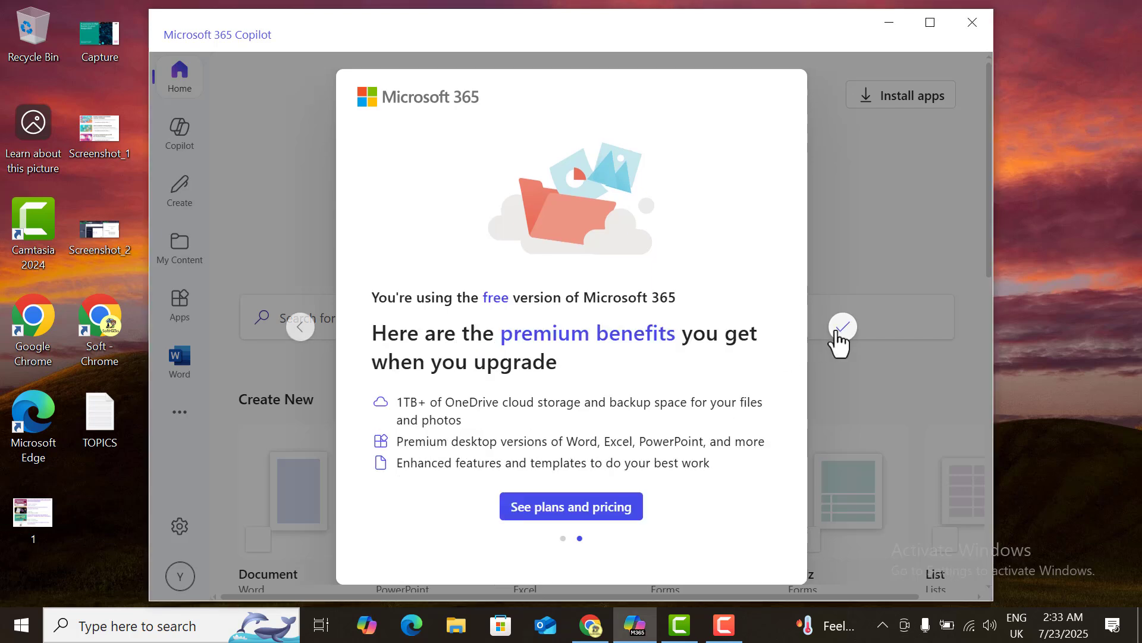
left_click(840, 329)
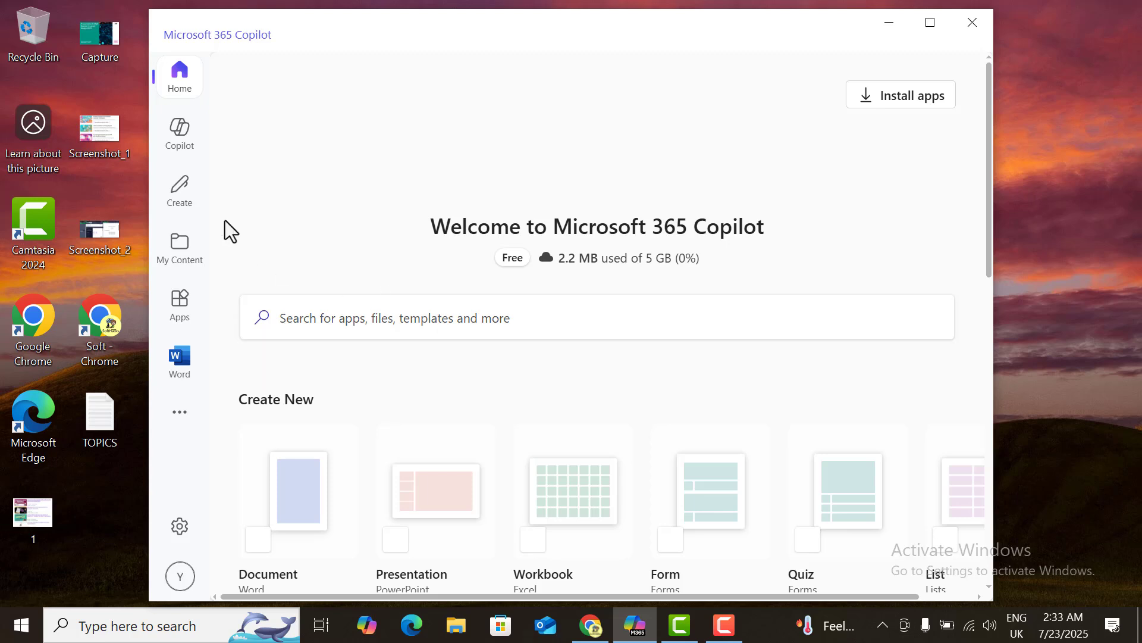
left_click(187, 127)
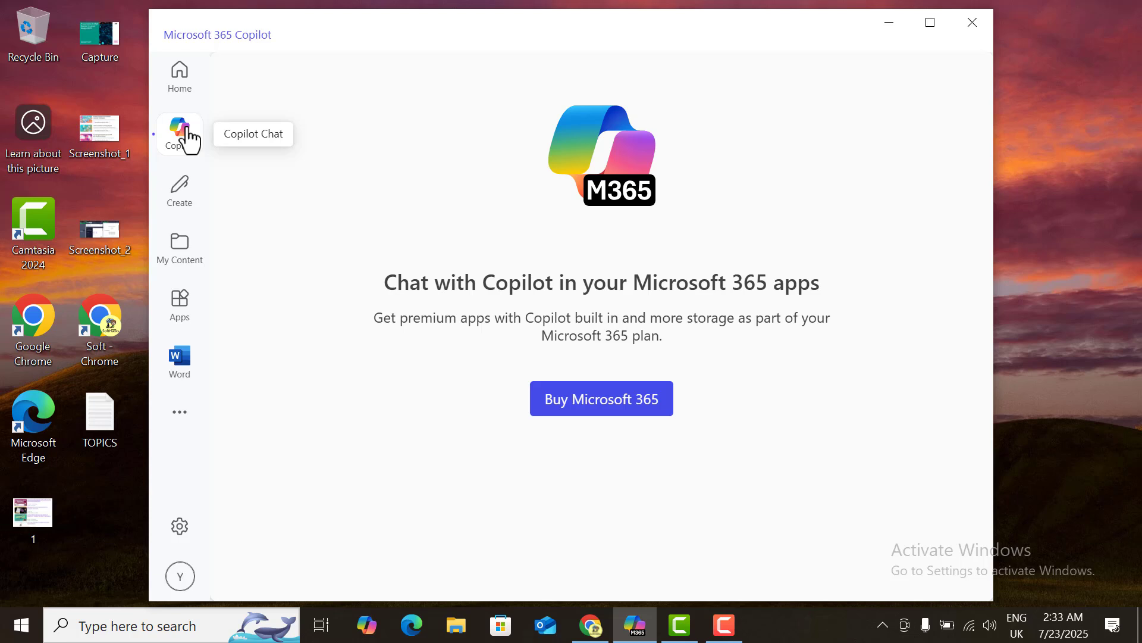
- Open Create and scroll through the PowerPoint, Excel and Forms templates, then back to the top
left_click(192, 195)
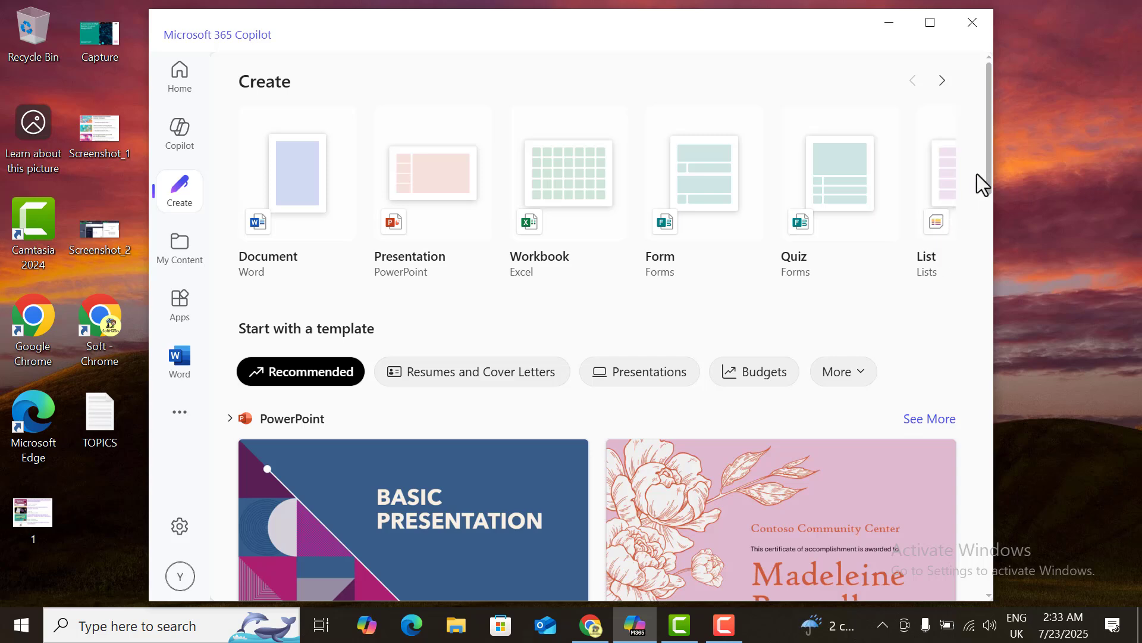
left_click_drag(987, 174, 987, 223)
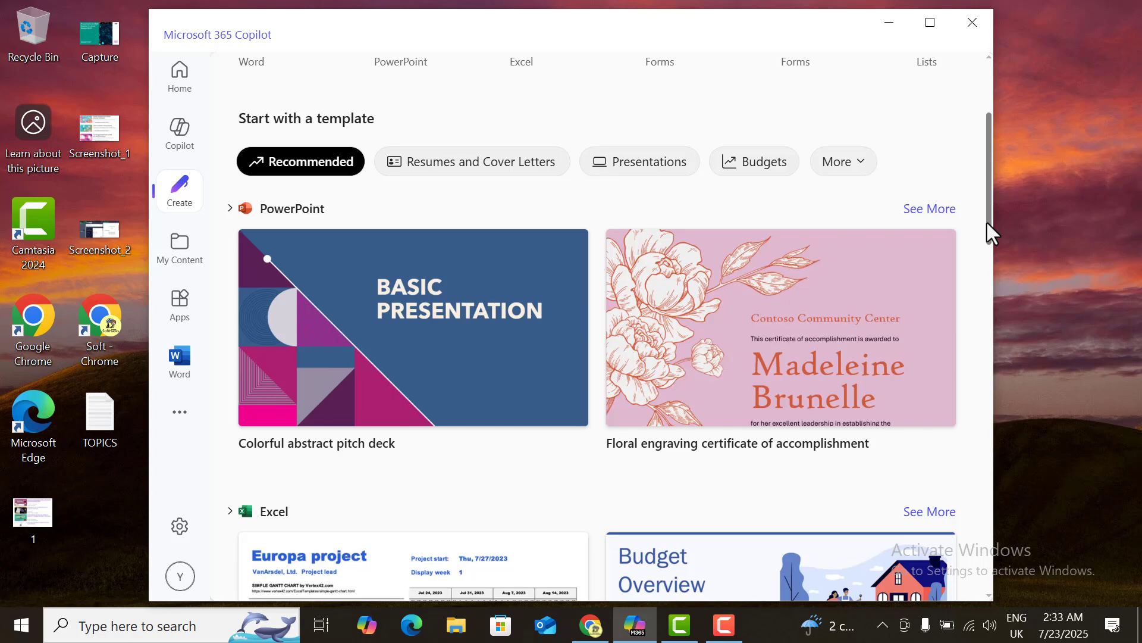
left_click_drag(988, 223, 988, 281)
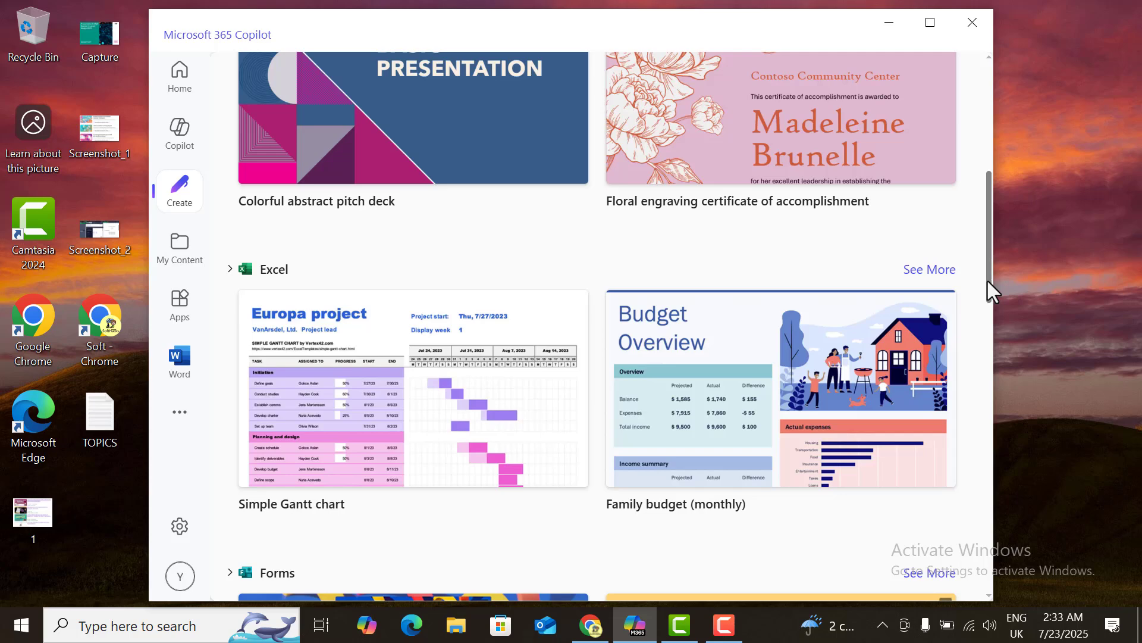
left_click_drag(987, 281, 1040, 265)
left_click_drag(987, 229, 1010, 71)
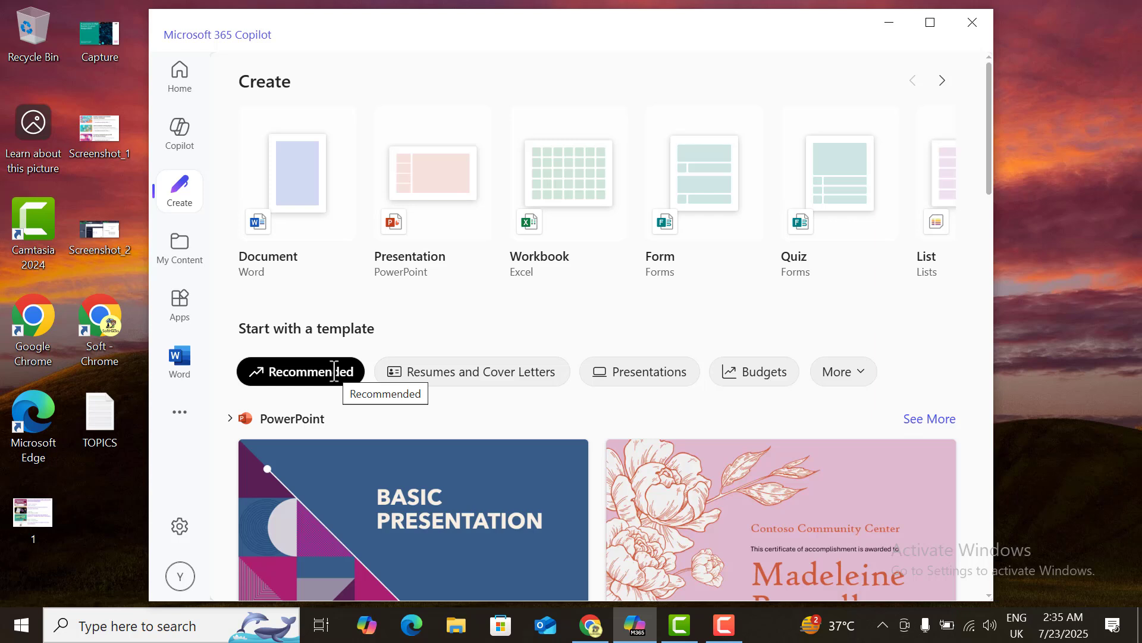
- Switch between My Content and Apps, then expand the additional apps list
left_click(183, 265)
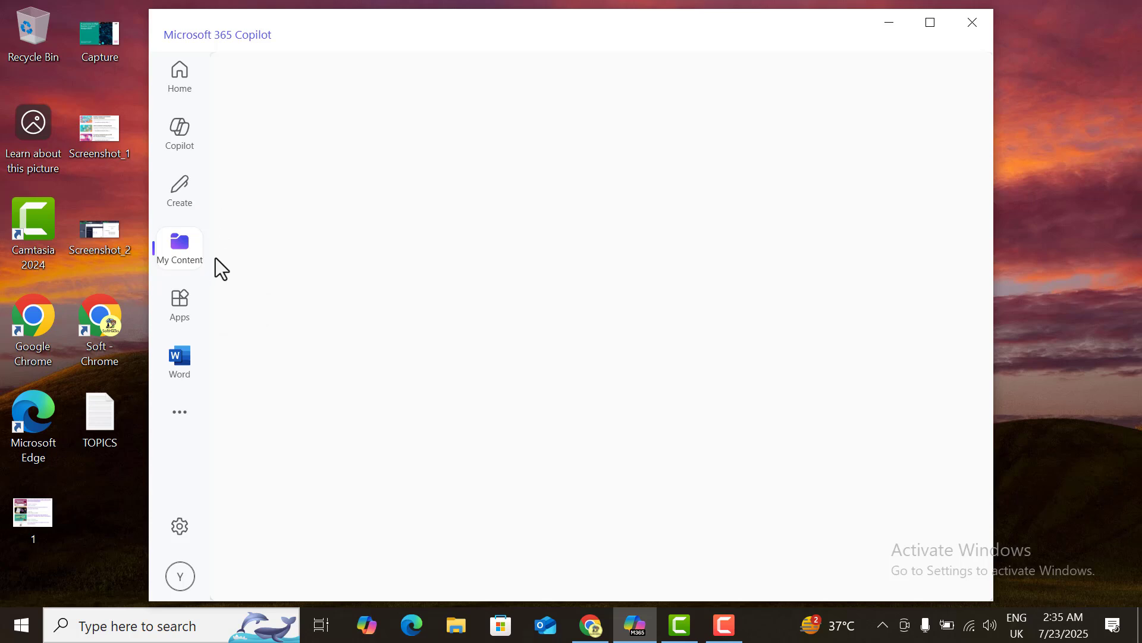
left_click(179, 310)
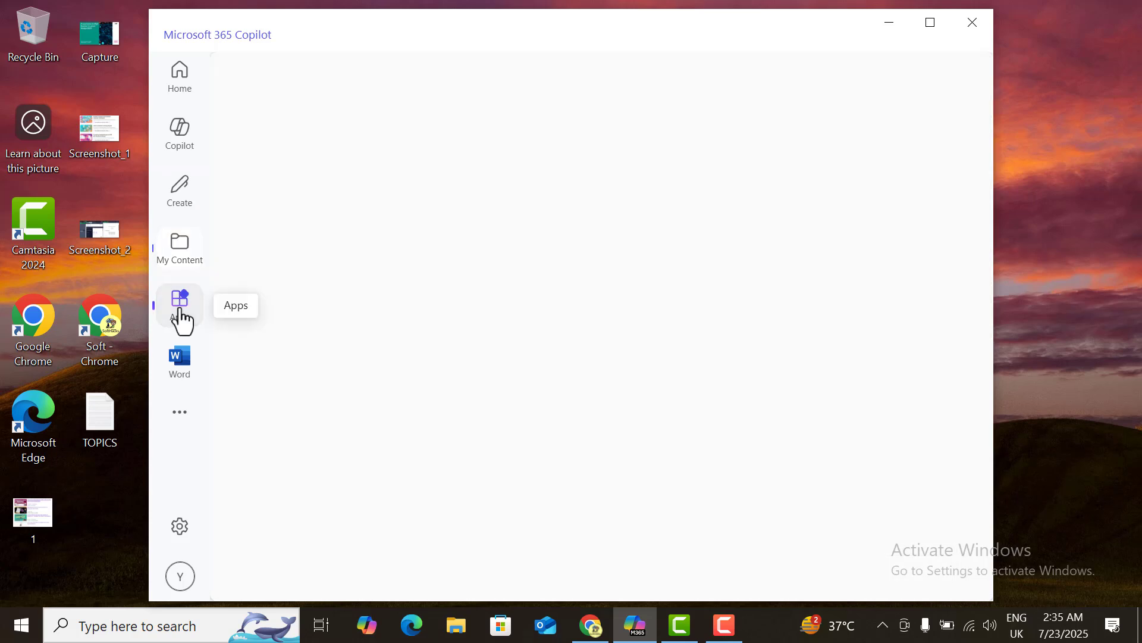
left_click(179, 264)
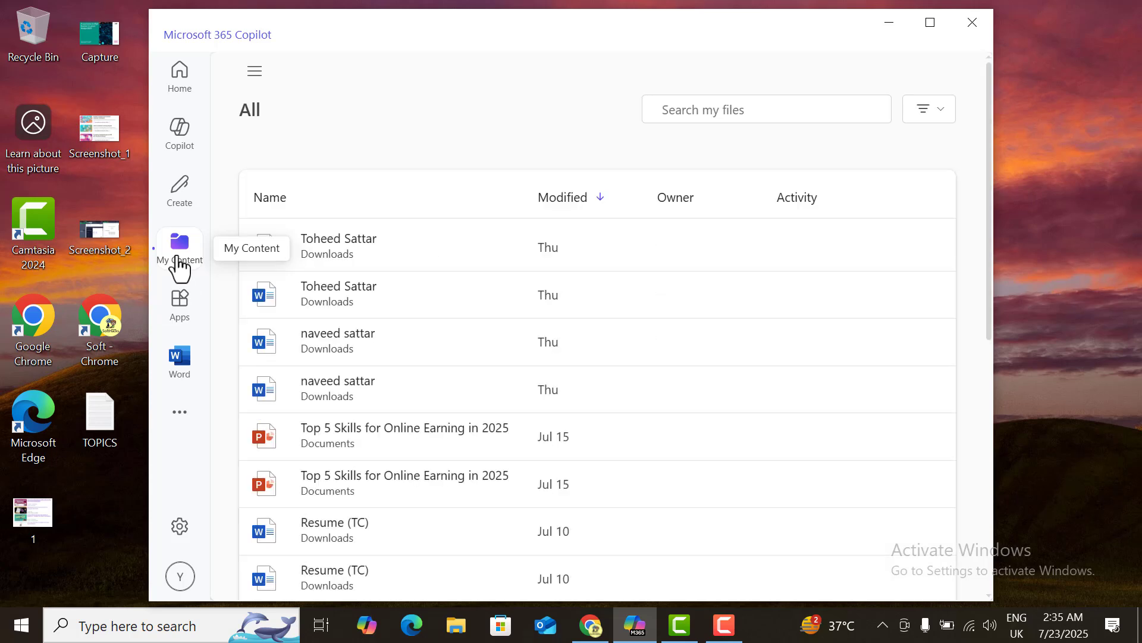
left_click(183, 316)
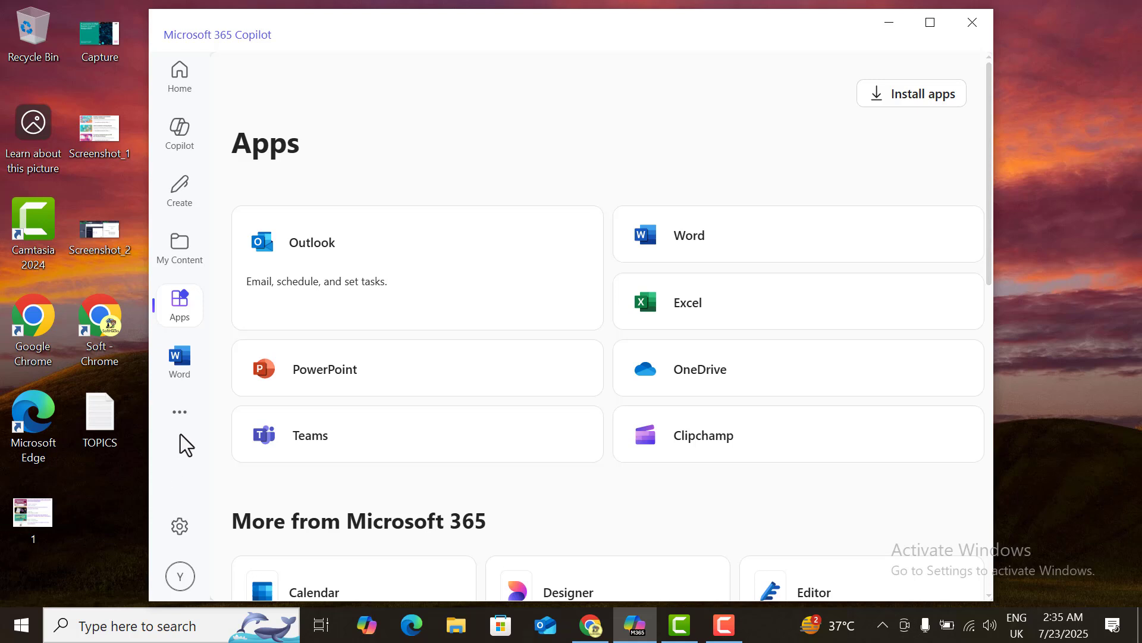
left_click(182, 413)
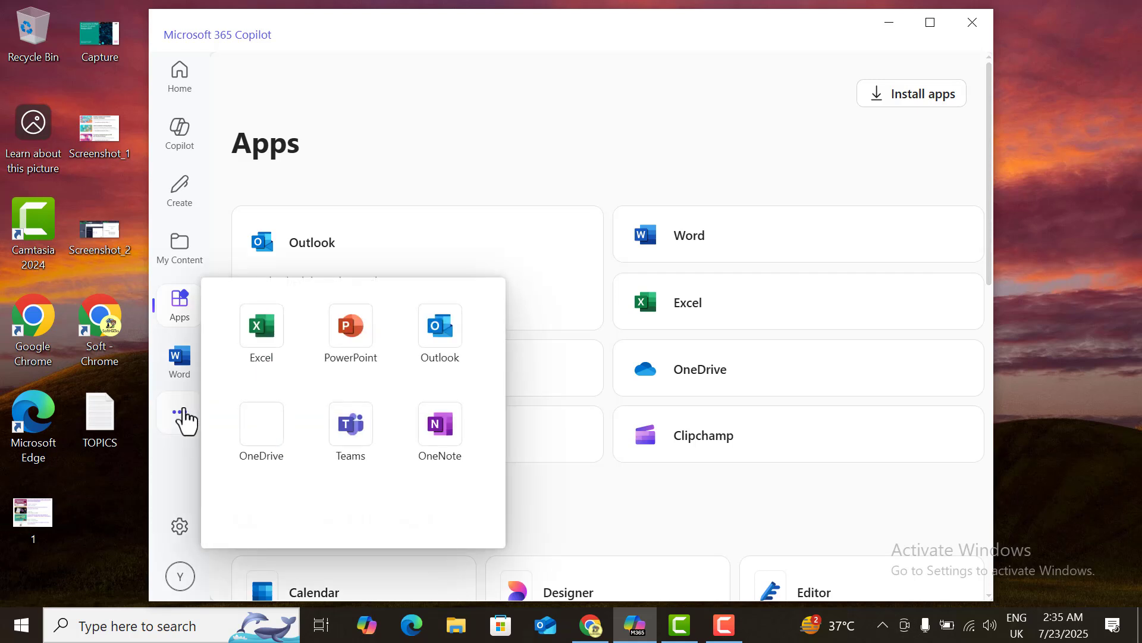